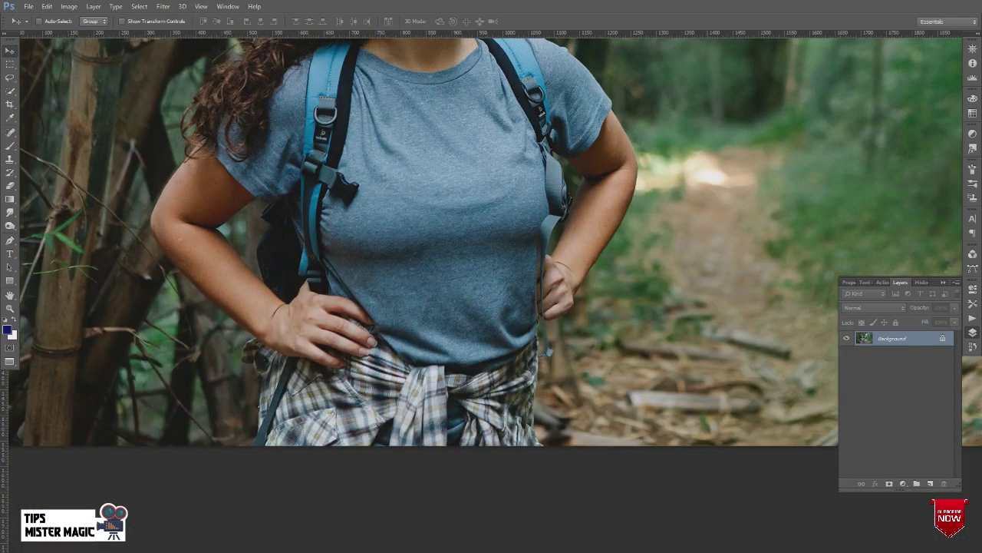
# Step: Zoom in on the torso and place the first Pen path anchor at the photo's bottom edge
pyautogui.hotkey('ctrl', '+')
pyautogui.press('p')
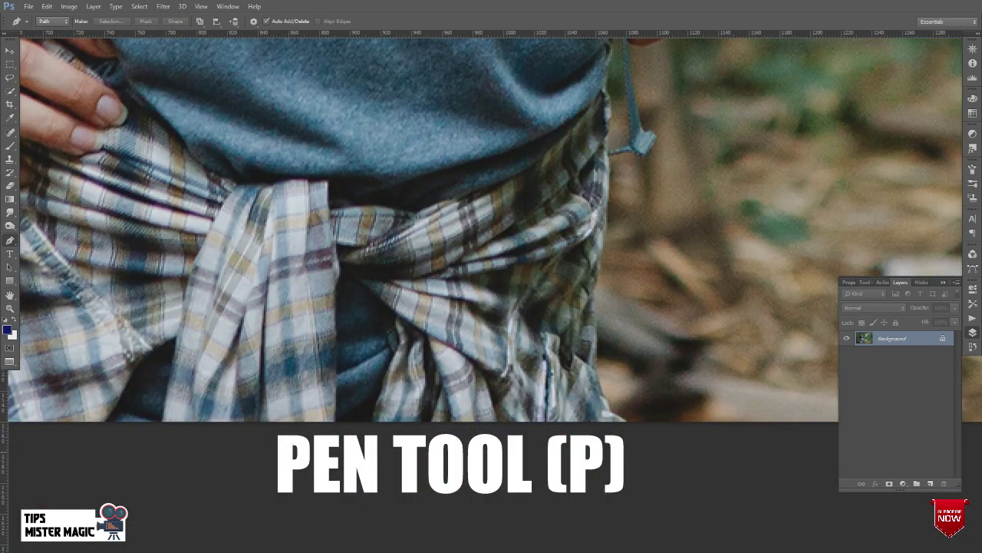
pyautogui.click(624, 423)
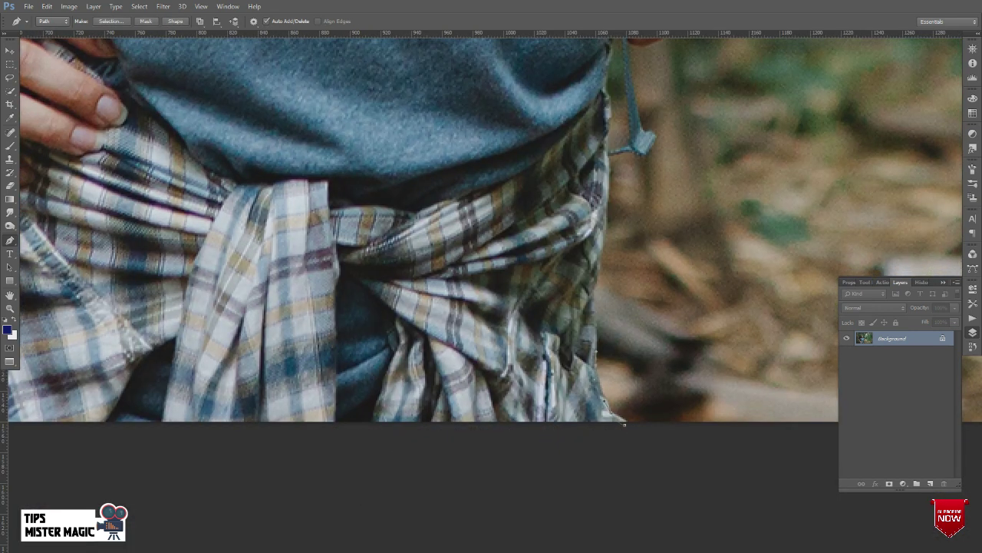
pyautogui.scroll(5, 624, 423)
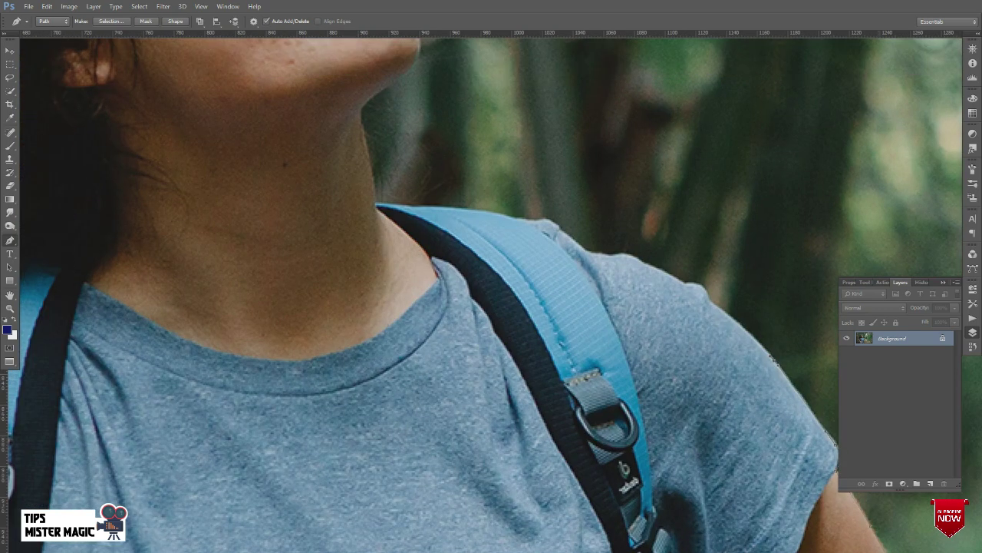
# Step: Trace the path along the shoulder, strap, neck and jawline
pyautogui.click(714, 307)
pyautogui.click(694, 288)
pyautogui.click(629, 257)
pyautogui.click(590, 251)
pyautogui.click(543, 222)
pyautogui.moveTo(430, 277); pyautogui.dragTo(537, 399)
pyautogui.click(476, 254)
pyautogui.click(473, 226)
pyautogui.click(518, 193)
pyautogui.click(523, 171)
pyautogui.moveTo(523, 171); pyautogui.dragTo(607, 350)
pyautogui.moveTo(615, 254)
pyautogui.mouseDown()
pyautogui.moveTo(612, 227)
pyautogui.moveTo(727, 400)
pyautogui.mouseUp()
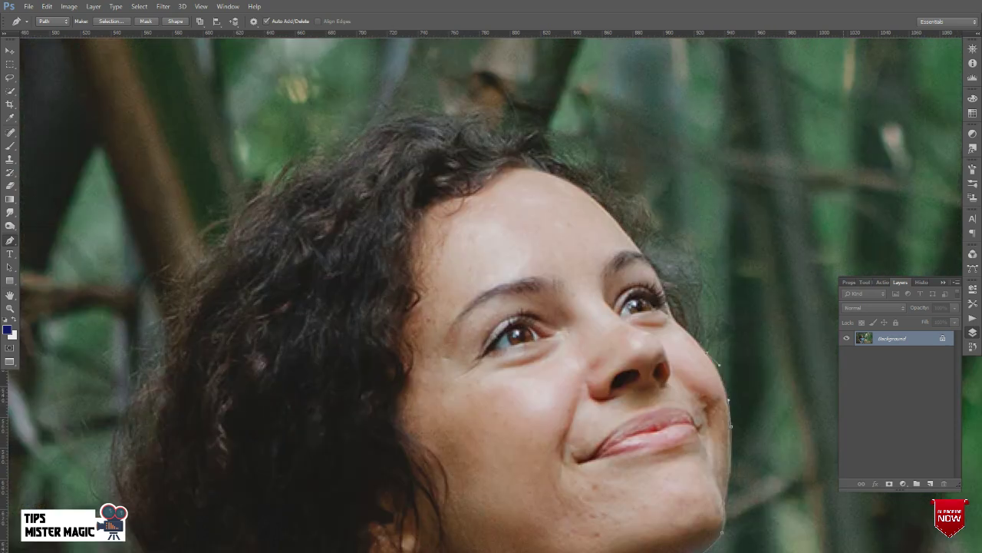
# Step: Continue the path up the cheek and along the hairline
pyautogui.click(676, 318)
pyautogui.click(656, 268)
pyautogui.click(625, 224)
pyautogui.click(592, 175)
pyautogui.click(550, 149)
pyautogui.click(530, 132)
pyautogui.click(484, 124)
pyautogui.click(432, 114)
# Step: Trace the path down the left edge of the hair
pyautogui.moveTo(374, 122); pyautogui.dragTo(609, 68)
pyautogui.click(461, 186)
pyautogui.click(458, 202)
pyautogui.click(419, 248)
pyautogui.click(408, 287)
pyautogui.moveTo(407, 287); pyautogui.dragTo(476, 188)
pyautogui.click(441, 273)
pyautogui.click(442, 365)
pyautogui.click(450, 401)
# Step: Add path anchors around the hair resting on the shoulder
pyautogui.moveTo(451, 411); pyautogui.dragTo(494, 282)
pyautogui.click(504, 326)
pyautogui.click(530, 342)
pyautogui.moveTo(530, 342); pyautogui.dragTo(531, 258)
pyautogui.click(560, 293)
pyautogui.click(546, 323)
pyautogui.moveTo(546, 323); pyautogui.dragTo(665, 169)
# Step: Continue the path down the remaining hair edge toward the shoulder
pyautogui.click(558, 241)
pyautogui.click(509, 285)
pyautogui.moveTo(508, 284); pyautogui.dragTo(616, 147)
pyautogui.click(539, 194)
pyautogui.click(476, 271)
pyautogui.click(480, 339)
pyautogui.click(490, 369)
# Step: Trace around the arm, elbow, hand and tied shirt, then load the path as a selection
pyautogui.moveTo(490, 369); pyautogui.dragTo(675, 159)
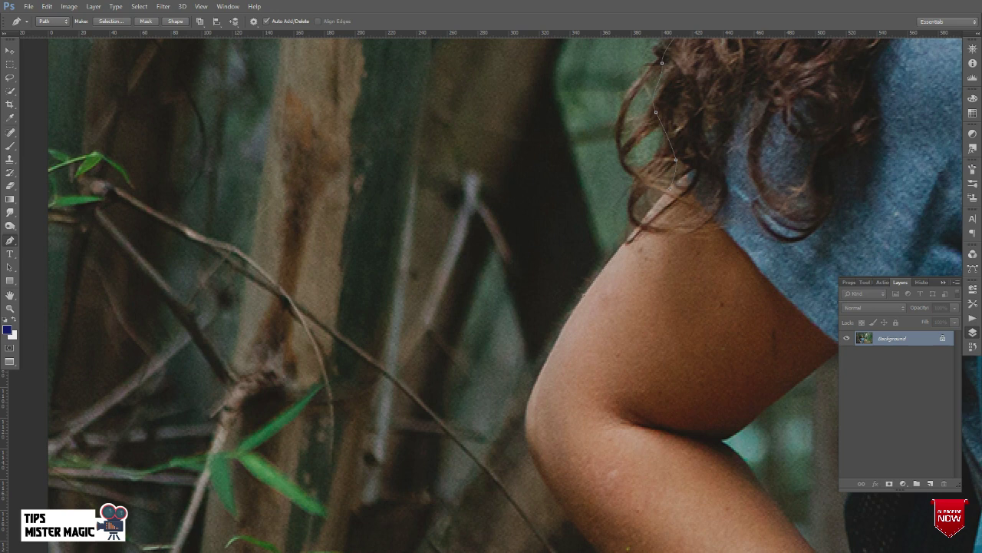
pyautogui.moveTo(532, 392); pyautogui.dragTo(484, 190)
pyautogui.click(557, 371)
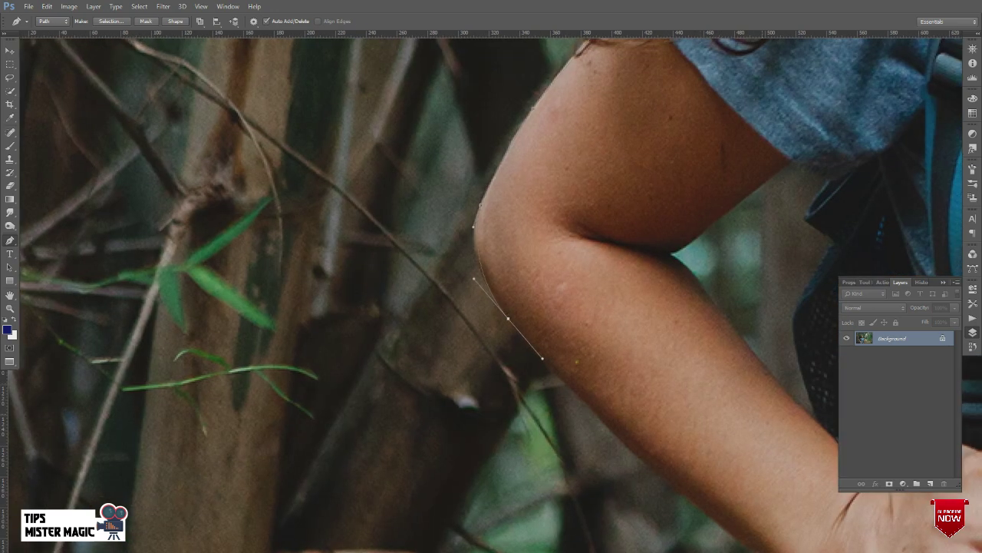
pyautogui.moveTo(591, 376); pyautogui.dragTo(438, 184)
pyautogui.moveTo(551, 321); pyautogui.dragTo(614, 365)
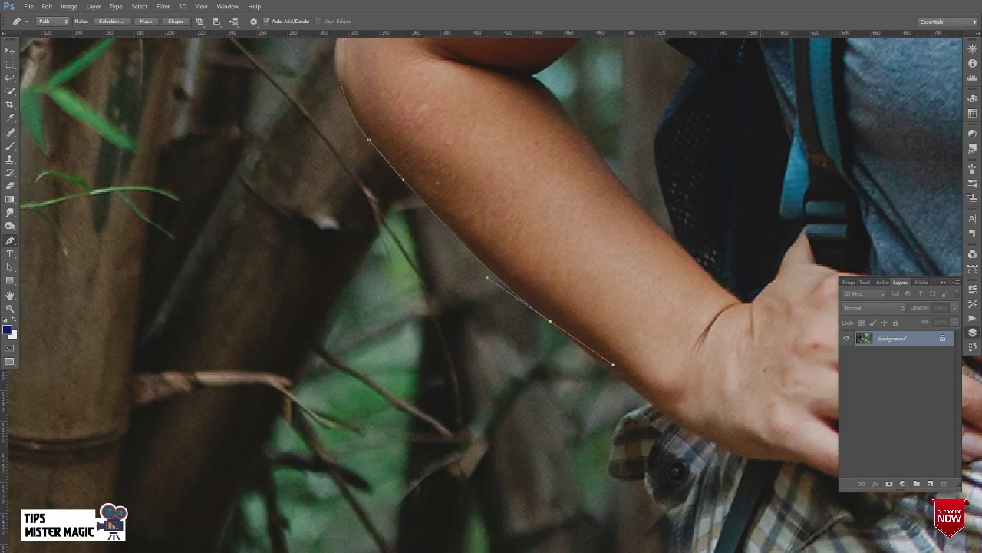
pyautogui.moveTo(645, 397); pyautogui.dragTo(575, 206)
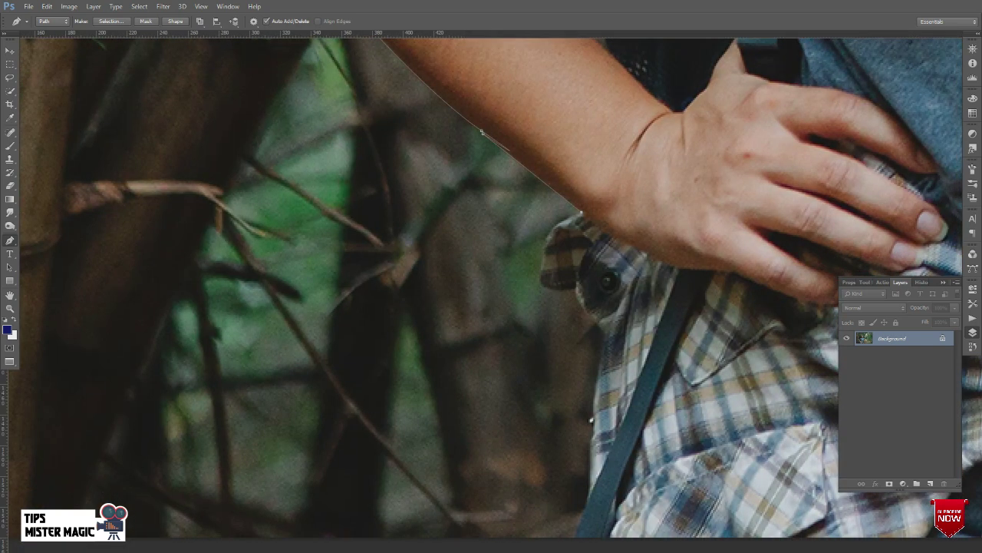
pyautogui.click(550, 236)
pyautogui.click(547, 286)
pyautogui.moveTo(548, 286); pyautogui.dragTo(486, 145)
pyautogui.click(529, 186)
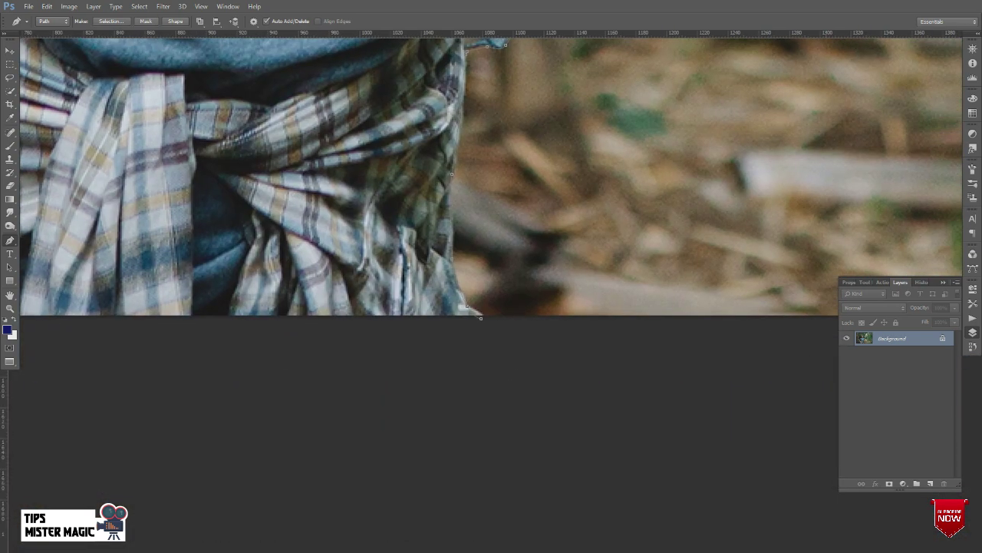
pyautogui.hotkey('ctrl', 'Return')
# Step: Feather the selection by 1.5 pixels and copy the woman onto a new layer
pyautogui.hotkey('shift', 'F6')
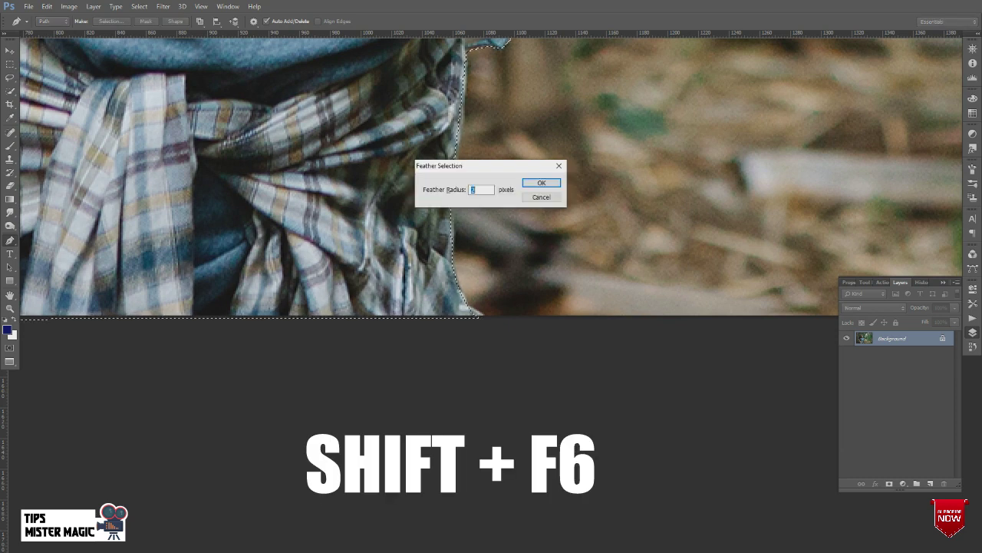
pyautogui.write('1.5')
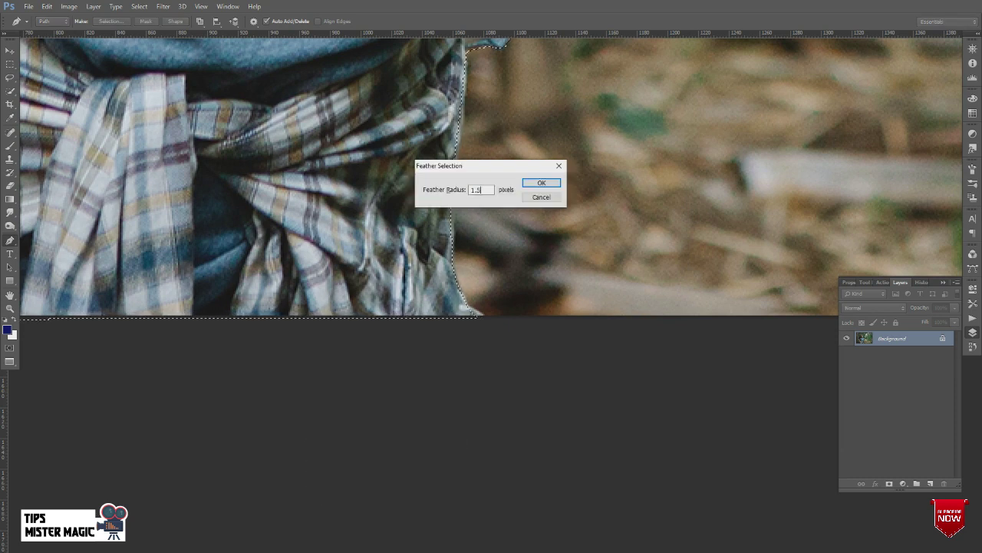
pyautogui.press('Return')
pyautogui.hotkey('ctrl', 'j')
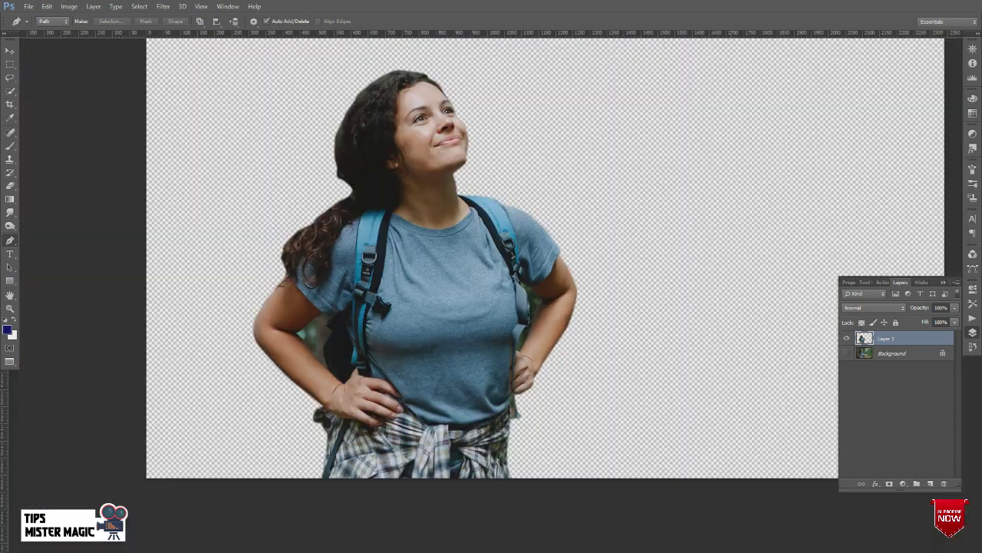
# Step: Zoom in on the arm and strap and outline the background gap beside the arm
pyautogui.press('z')
pyautogui.click(330, 338)
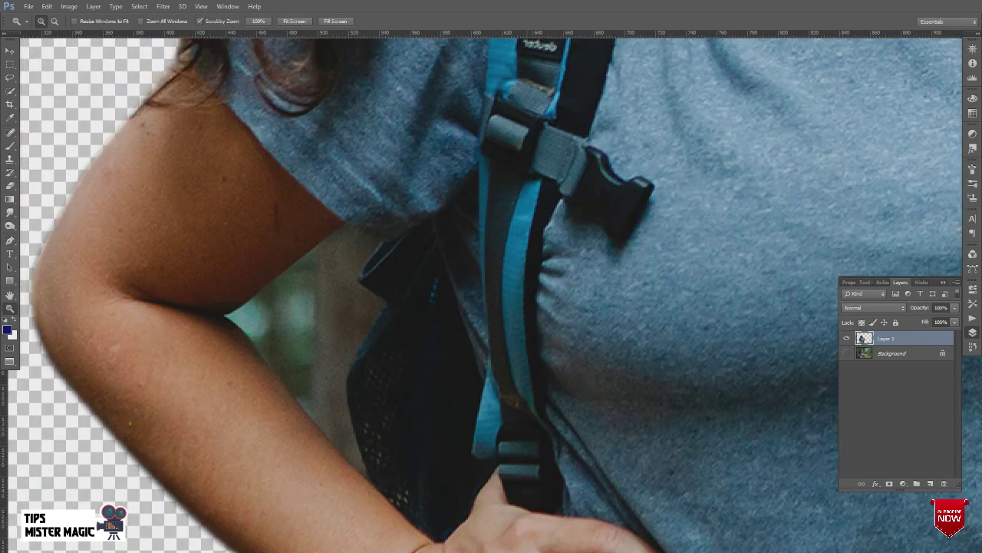
pyautogui.press('p')
pyautogui.click(346, 223)
pyautogui.click(382, 240)
pyautogui.moveTo(359, 282); pyautogui.dragTo(370, 288)
pyautogui.click(386, 304)
pyautogui.click(348, 379)
pyautogui.moveTo(367, 471); pyautogui.dragTo(372, 485)
pyautogui.click(301, 408)
pyautogui.click(243, 335)
pyautogui.click(221, 316)
pyautogui.click(286, 270)
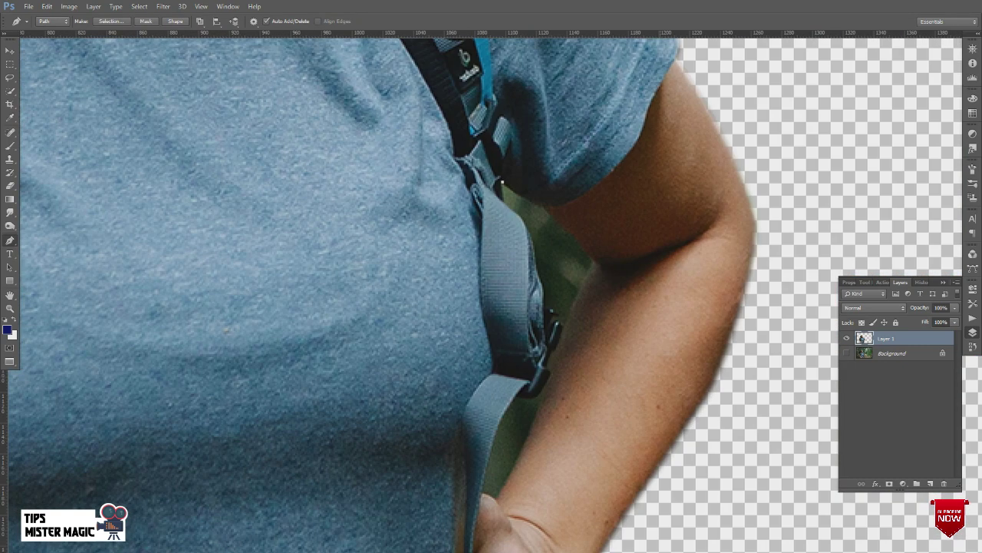
# Step: Draw a closed path around the gap beside the other arm and shirt edge
pyautogui.click(530, 235)
pyautogui.click(555, 324)
pyautogui.click(596, 257)
pyautogui.click(558, 221)
pyautogui.click(543, 205)
pyautogui.click(502, 182)
# Step: Outline the gap between the arm, hand and backpack strap
pyautogui.scroll(-3, 502, 182)
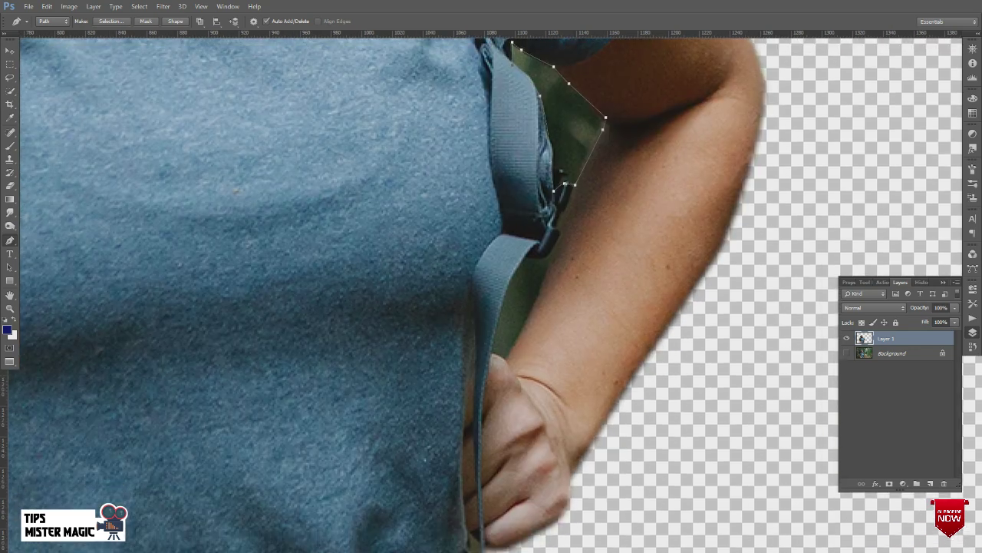
pyautogui.click(523, 333)
pyautogui.click(498, 356)
pyautogui.click(529, 255)
pyautogui.click(553, 254)
pyautogui.scroll(-3, 491, 291)
pyautogui.scroll(2, 492, 292)
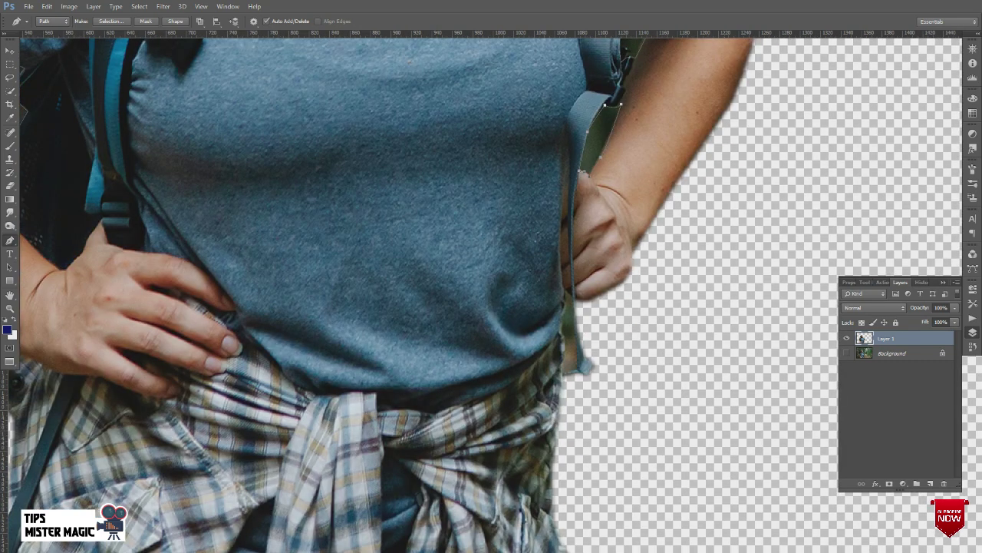
pyautogui.scroll(1, 768, 322)
# Step: Draw a closed path around the background sliver beside the strap
pyautogui.click(600, 294)
pyautogui.click(616, 387)
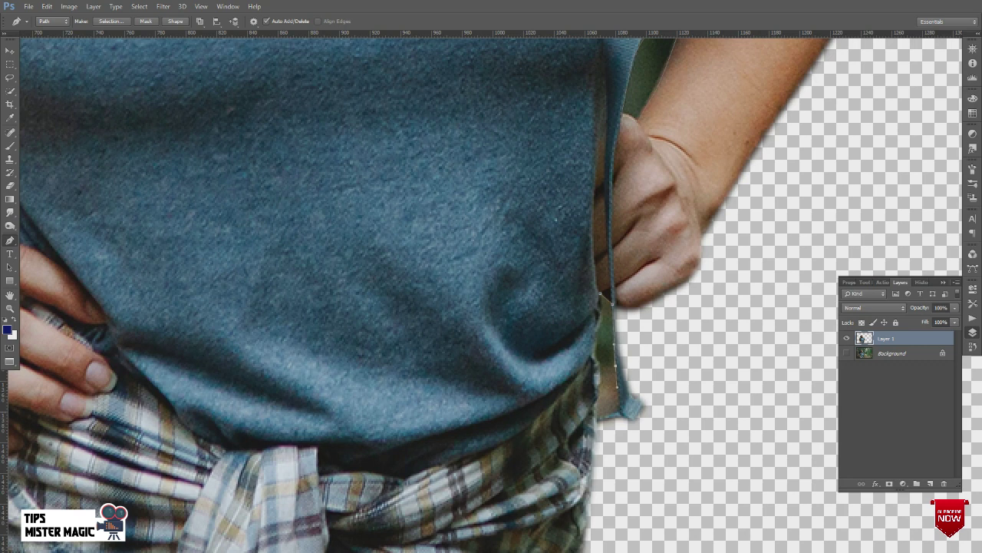
pyautogui.click(619, 413)
pyautogui.click(596, 401)
pyautogui.click(601, 367)
pyautogui.click(601, 322)
pyautogui.click(600, 295)
# Step: Select the gap paths with a 1.5-pixel feather, delete the forest patches, and deselect
pyautogui.hotkey('ctrl', 'Return')
pyautogui.hotkey('shift', 'F6')
pyautogui.write('1.5')
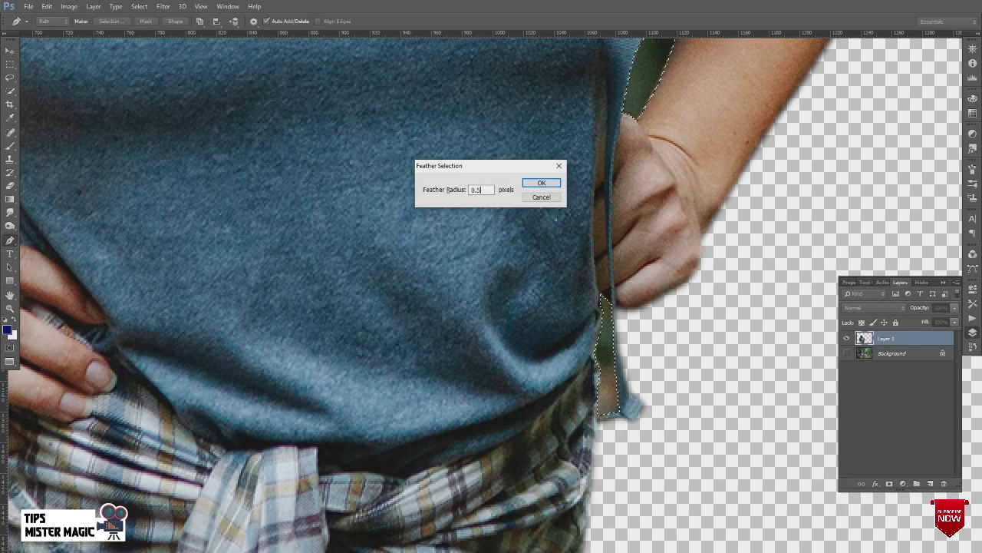
pyautogui.press('Return')
pyautogui.hotkey('ctrl', '-')
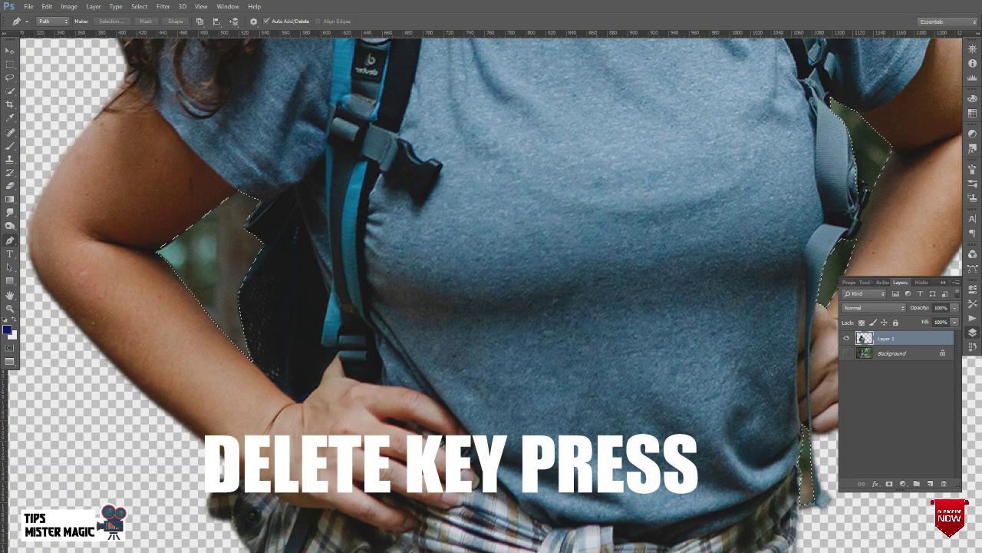
pyautogui.press('Delete')
pyautogui.hotkey('ctrl', 'd')
# Step: Fit the image to the window, zoom in on the woman, and show the Background layer
pyautogui.press('v')
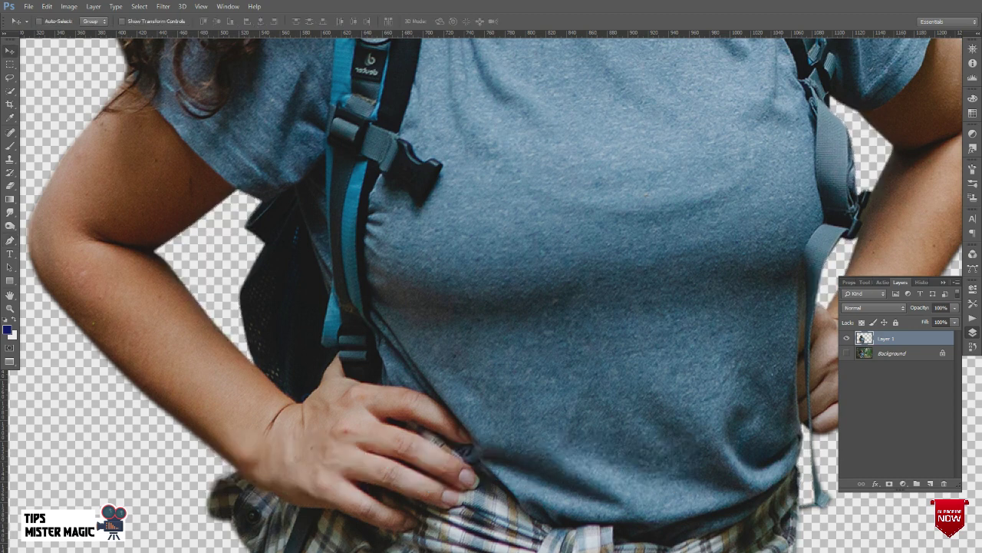
pyautogui.hotkey('ctrl', '0')
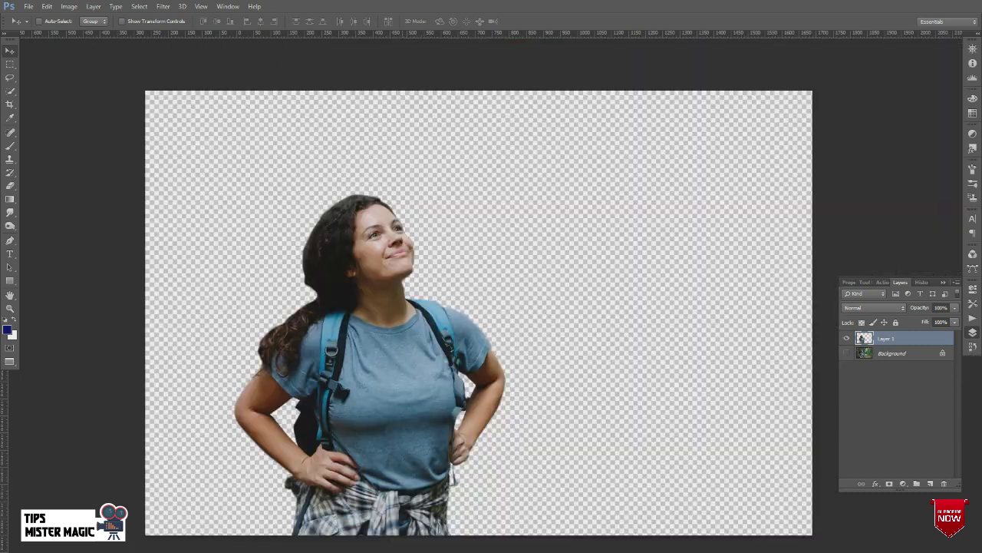
pyautogui.hotkey('ctrl', '+')
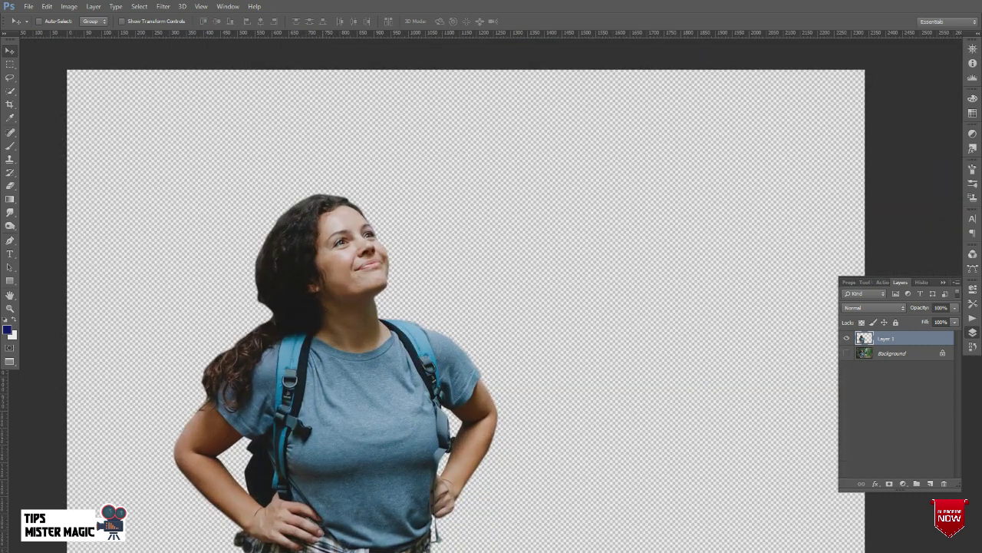
pyautogui.hotkey('ctrl', '+')
pyautogui.hotkey('ctrl', '+')
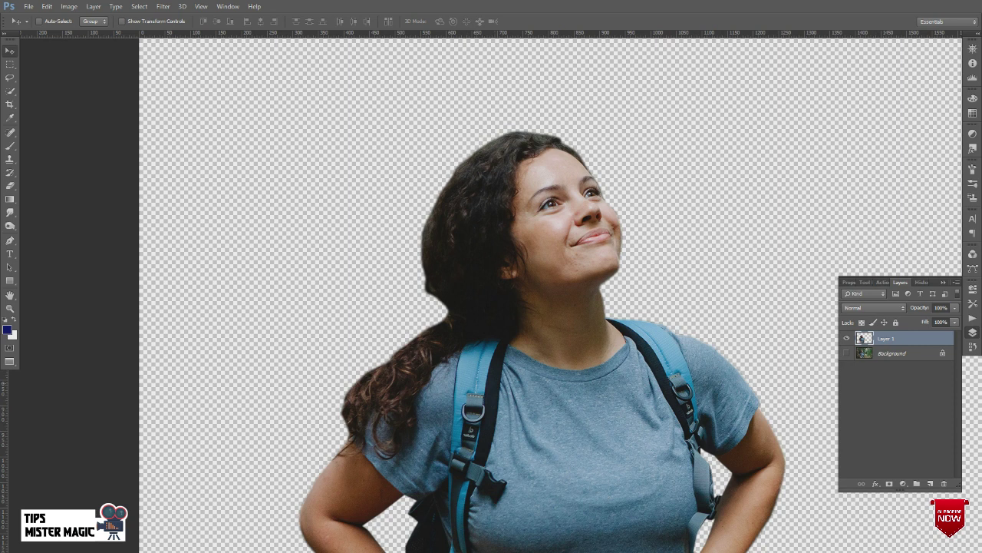
pyautogui.click(847, 353)
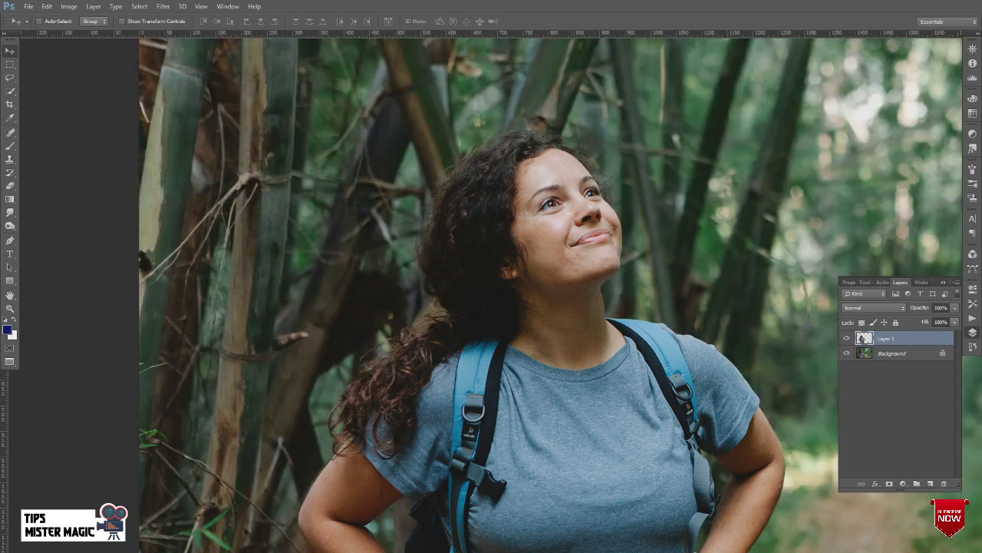
# Step: Lasso the head and shoulders on Background, copy them to Layer 2, and hide Background and Layer 1
pyautogui.press('l')
pyautogui.press('l')
pyautogui.hotkey('alt', '[')
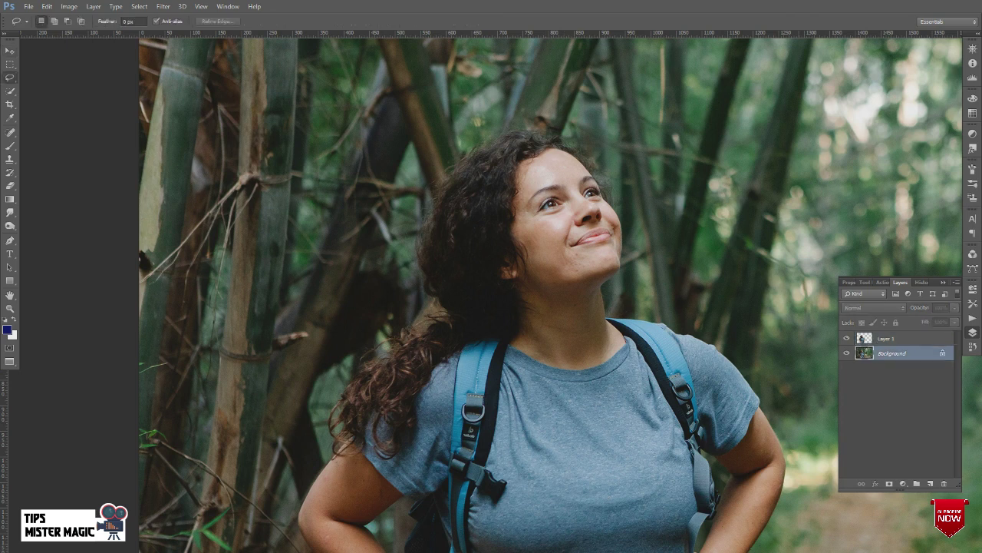
pyautogui.moveTo(624, 205)
pyautogui.mouseDown()
pyautogui.moveTo(578, 135)
pyautogui.moveTo(444, 157)
pyautogui.moveTo(412, 207)
pyautogui.moveTo(414, 296)
pyautogui.moveTo(353, 357)
pyautogui.mouseUp()
pyautogui.moveTo(328, 418)
pyautogui.mouseDown()
pyautogui.moveTo(324, 461)
pyautogui.moveTo(495, 408)
pyautogui.moveTo(613, 224)
pyautogui.mouseUp()
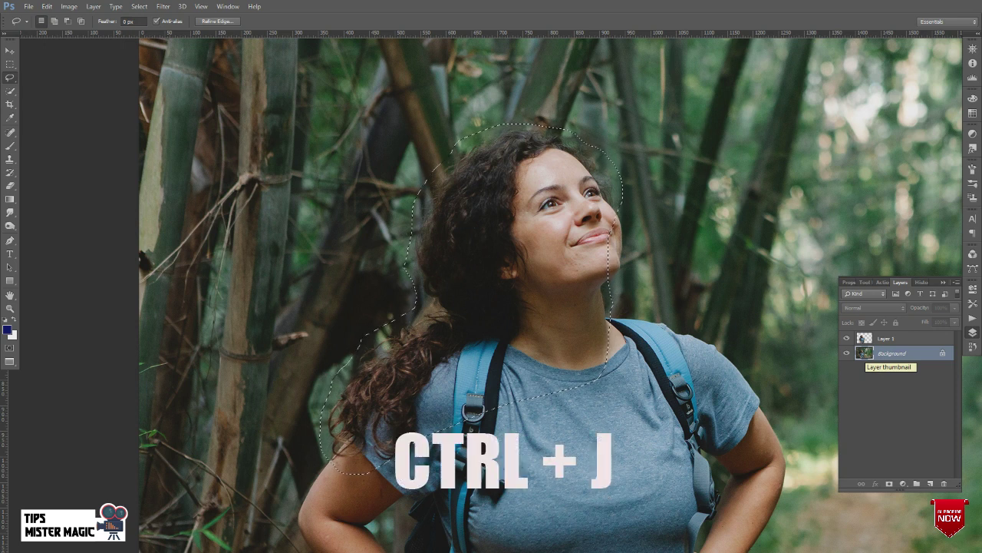
pyautogui.hotkey('ctrl', 'j')
pyautogui.click(846, 367)
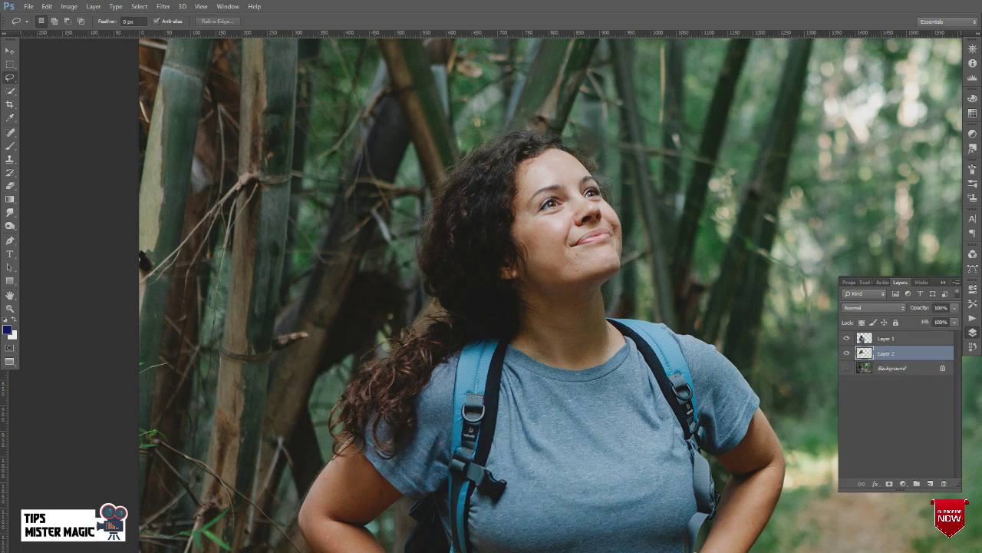
pyautogui.click(847, 338)
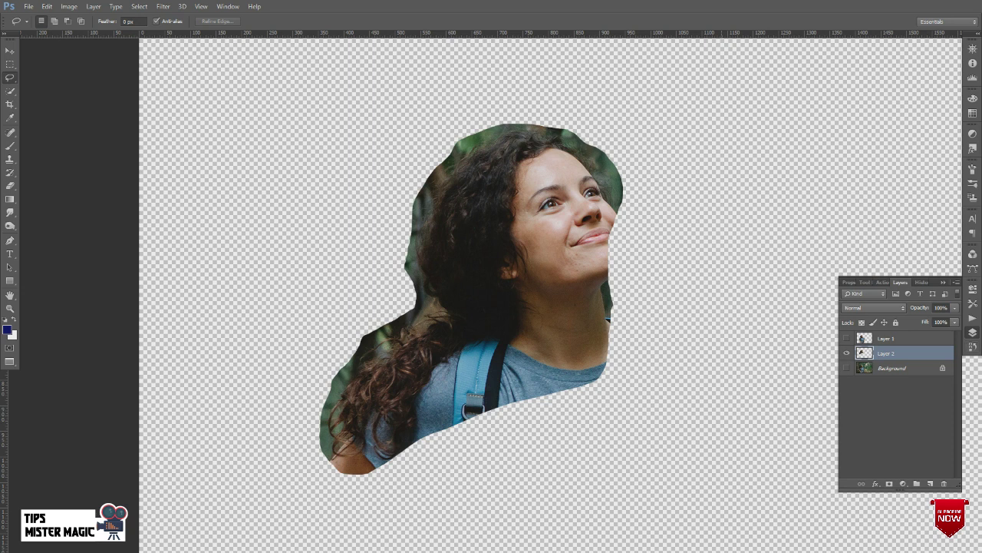
# Step: Desaturate Layer 2, set its blend mode to Multiply, and unhide Background and Layer 1
pyautogui.hotkey('ctrl', 'shift', 'u')
pyautogui.click(873, 307)
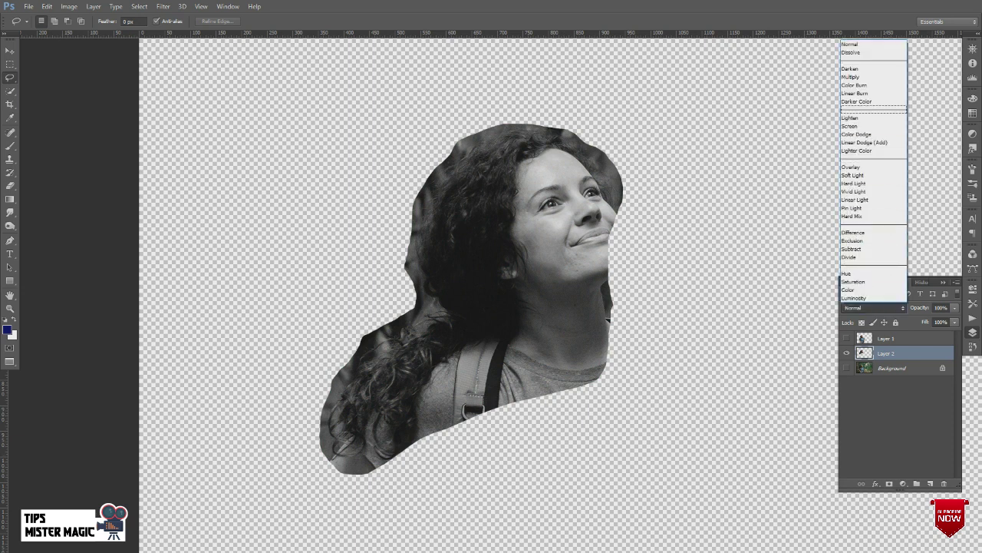
pyautogui.click(875, 77)
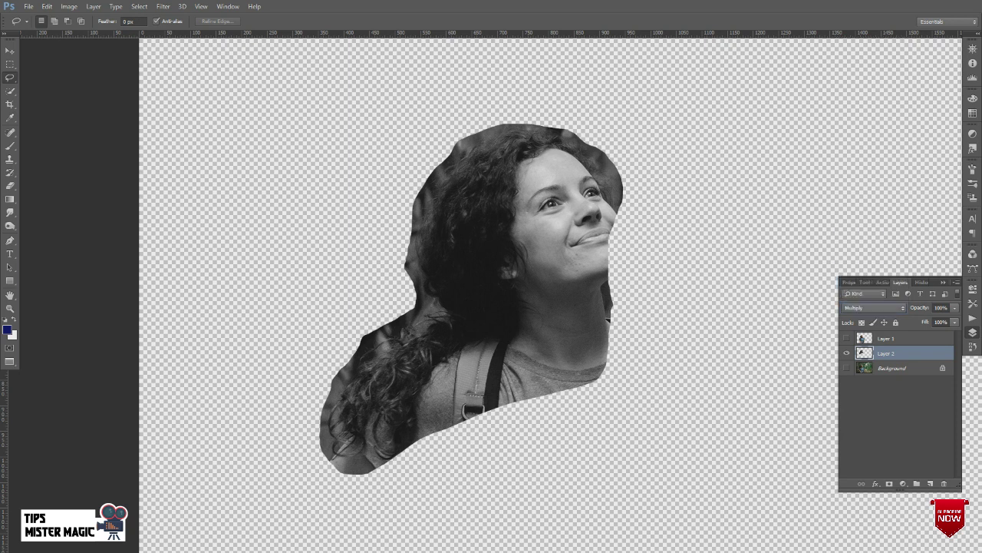
pyautogui.click(846, 368)
pyautogui.click(847, 338)
pyautogui.press('v')
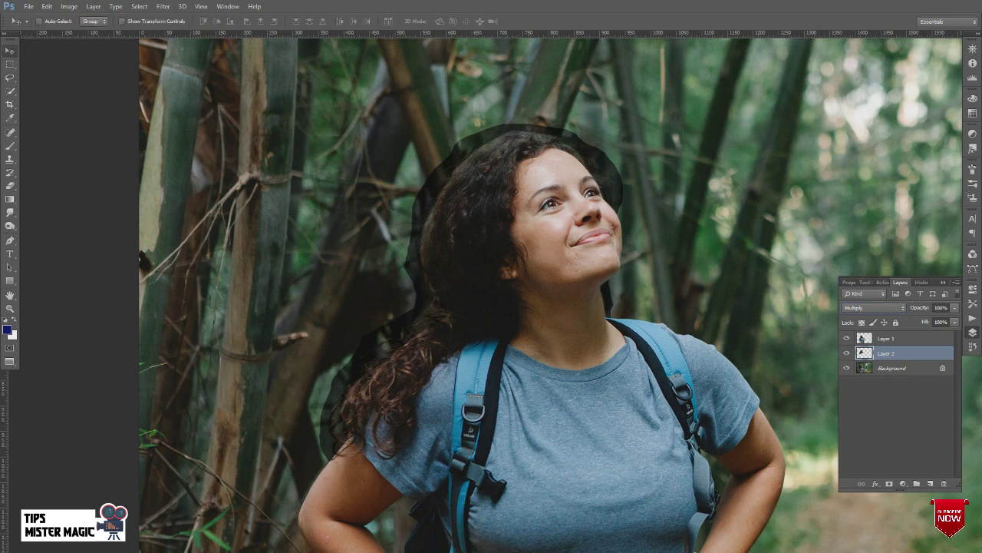
pyautogui.hotkey('ctrl', 'l')
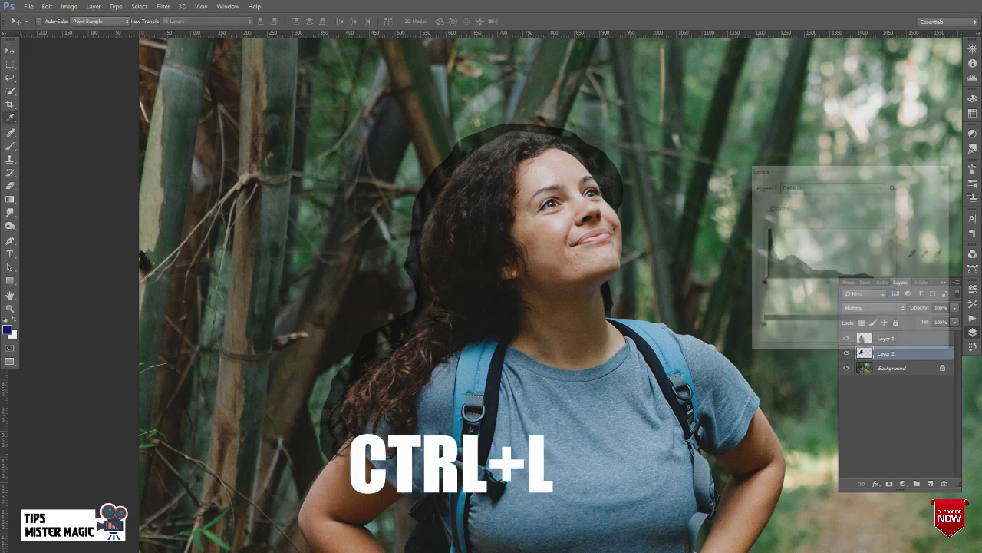
# Step: Set the Levels white point from the image and lower the white input to 210
pyautogui.click(942, 254)
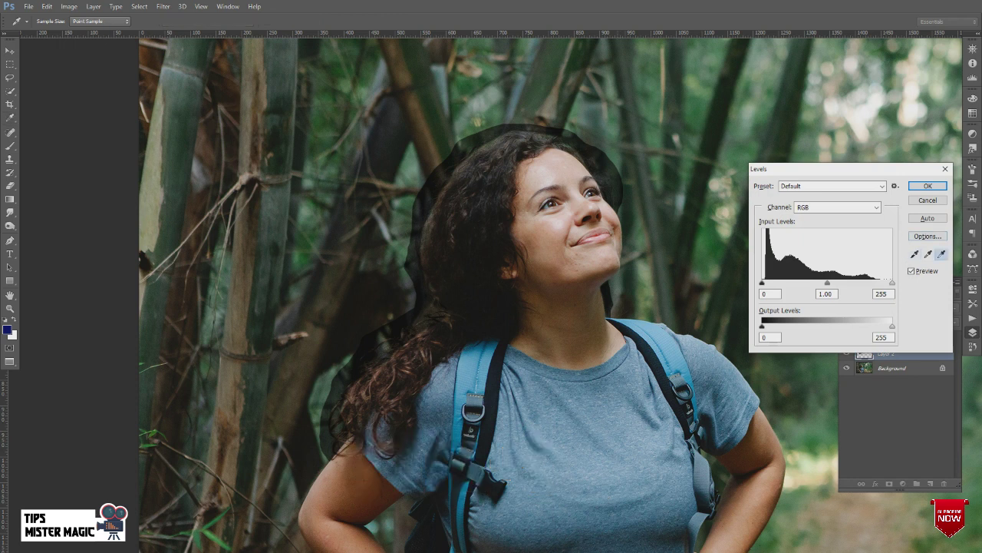
pyautogui.click(883, 92)
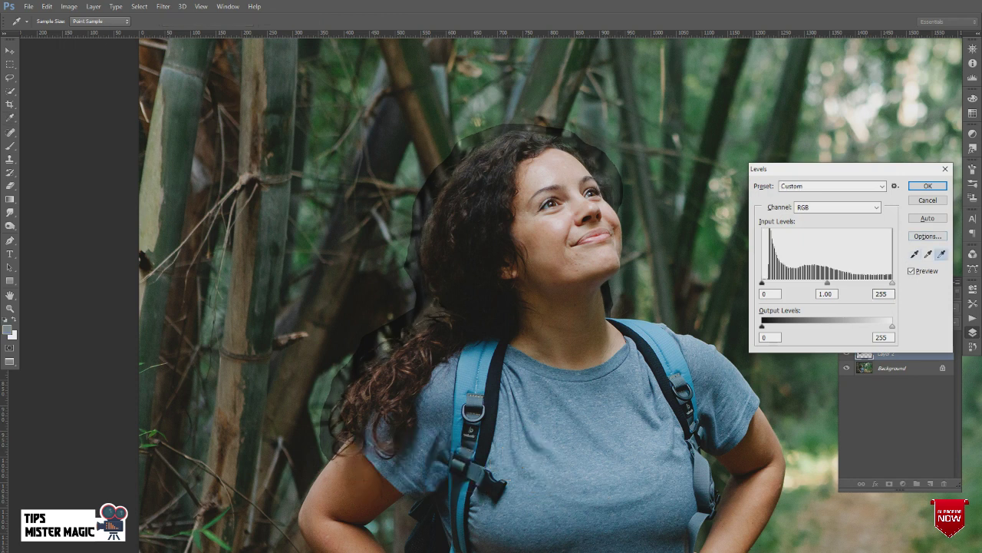
pyautogui.moveTo(892, 282); pyautogui.dragTo(870, 283)
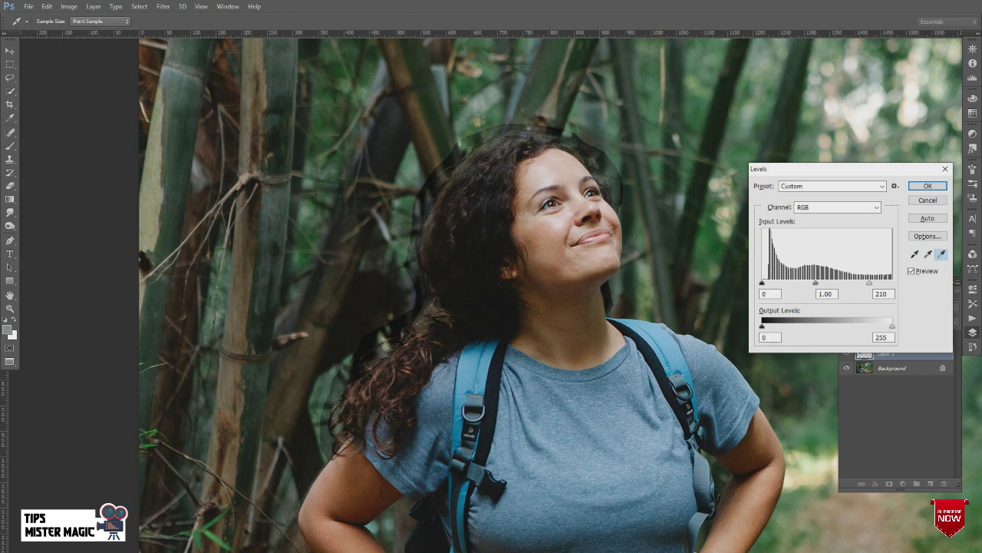
pyautogui.click(928, 186)
# Step: Set the Eraser to a 70 px, 0% hardness brush and hide the Background layer
pyautogui.press('e')
pyautogui.rightClick(623, 163)
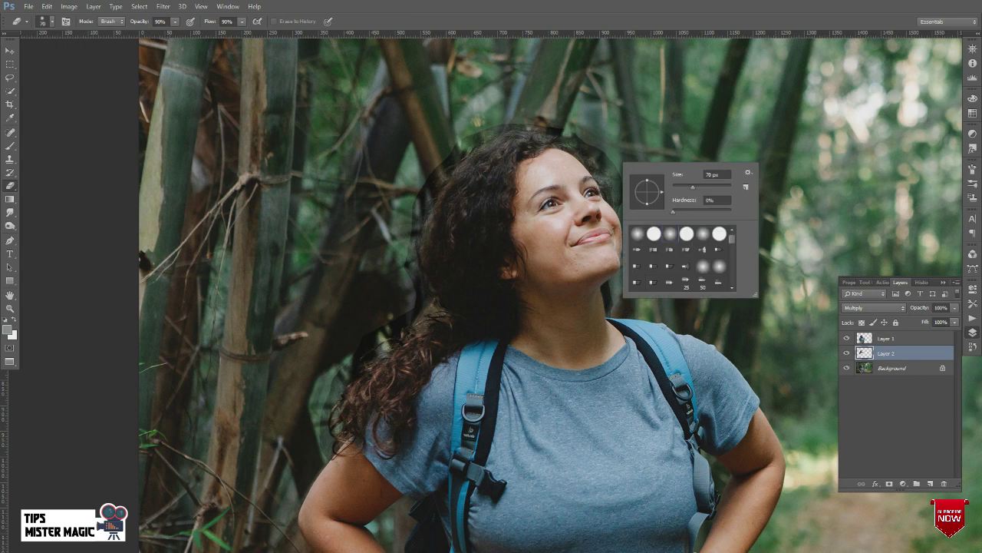
pyautogui.press('Escape')
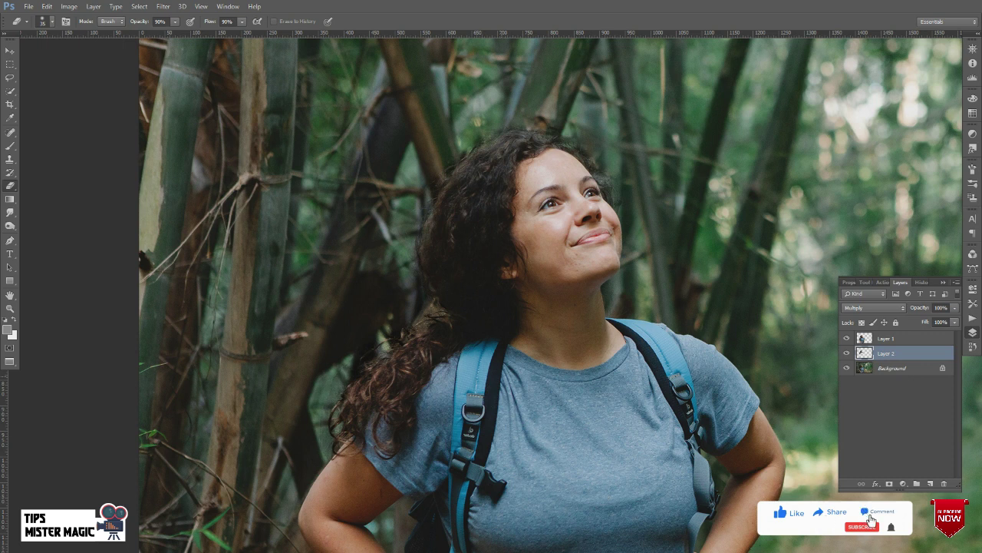
pyautogui.scroll(-3, 492, 291)
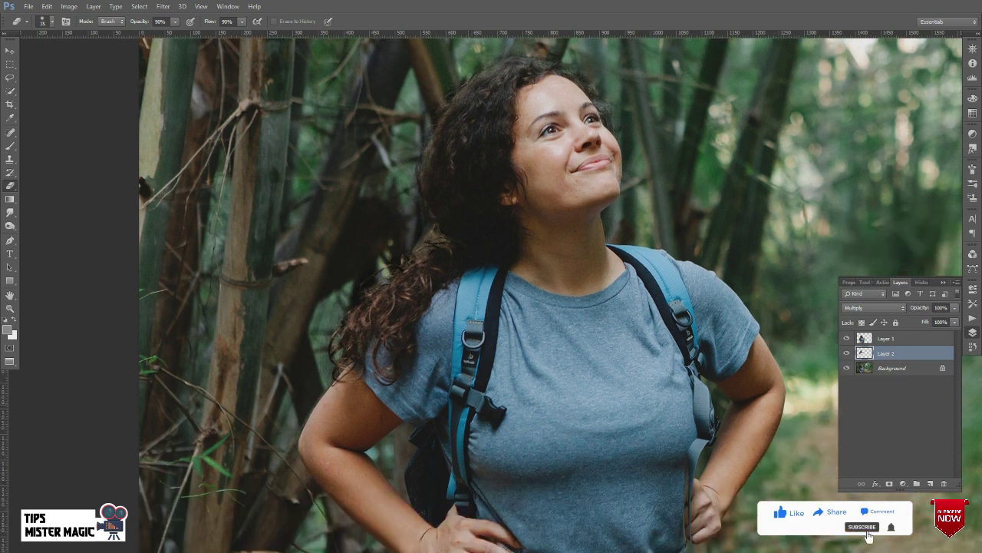
pyautogui.press('v')
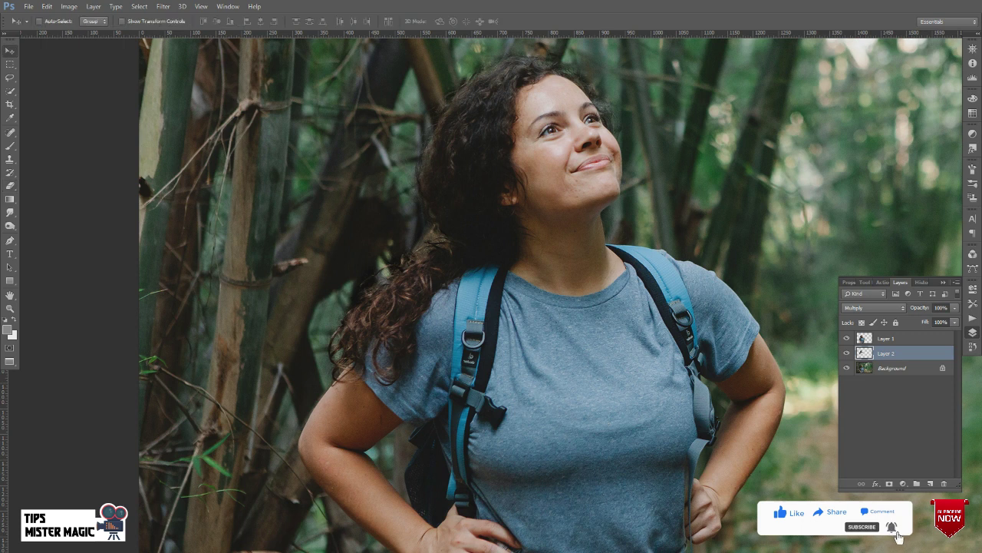
pyautogui.click(847, 338)
pyautogui.click(847, 368)
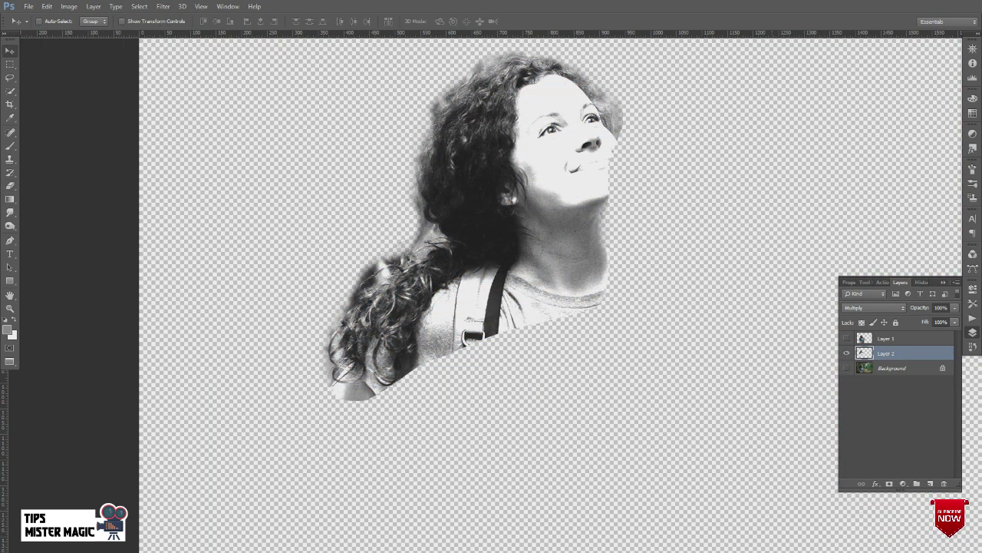
pyautogui.click(847, 337)
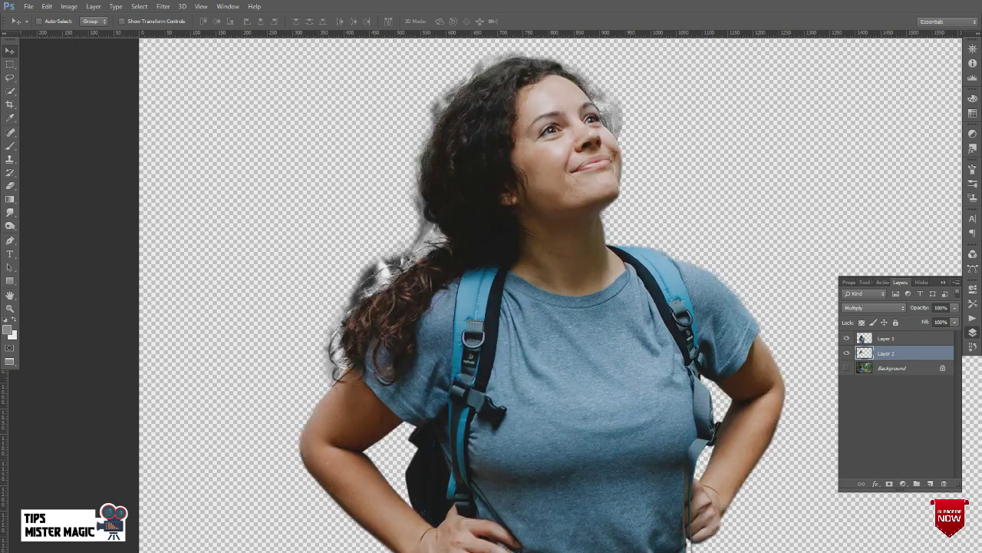
# Step: Erase the fringe around the left hair strands and beside the hair and cheek
pyautogui.press('e')
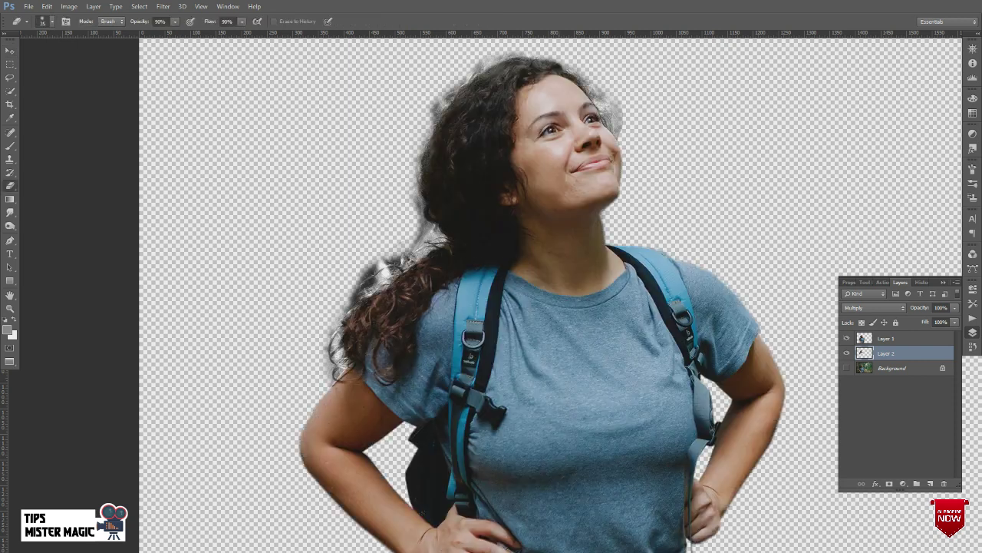
pyautogui.moveTo(384, 261); pyautogui.dragTo(365, 274)
pyautogui.moveTo(618, 103); pyautogui.dragTo(620, 131)
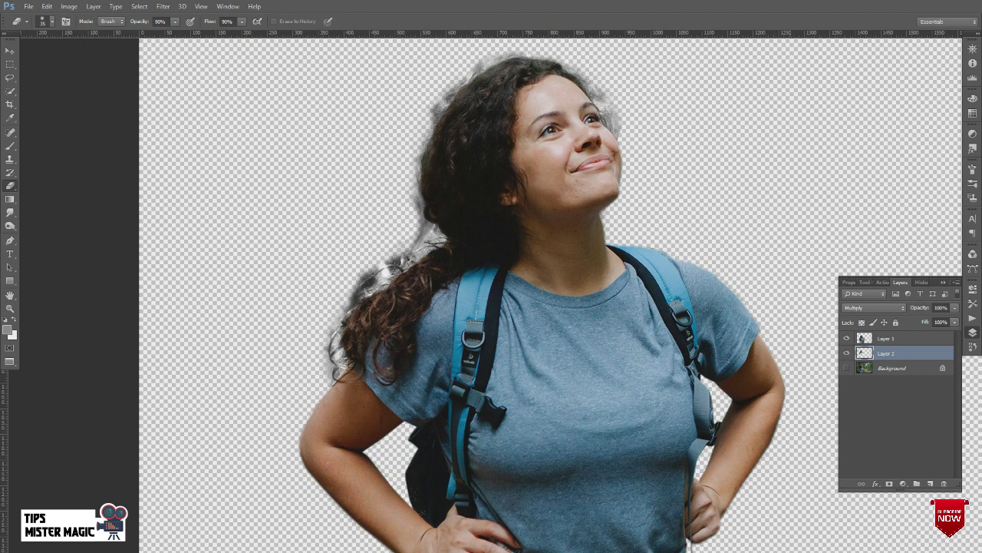
pyautogui.moveTo(363, 280); pyautogui.dragTo(344, 307)
# Step: Hide Layers 1 and 2 and load the hiker's outline as a selection on the Background layer
pyautogui.click(10, 51)
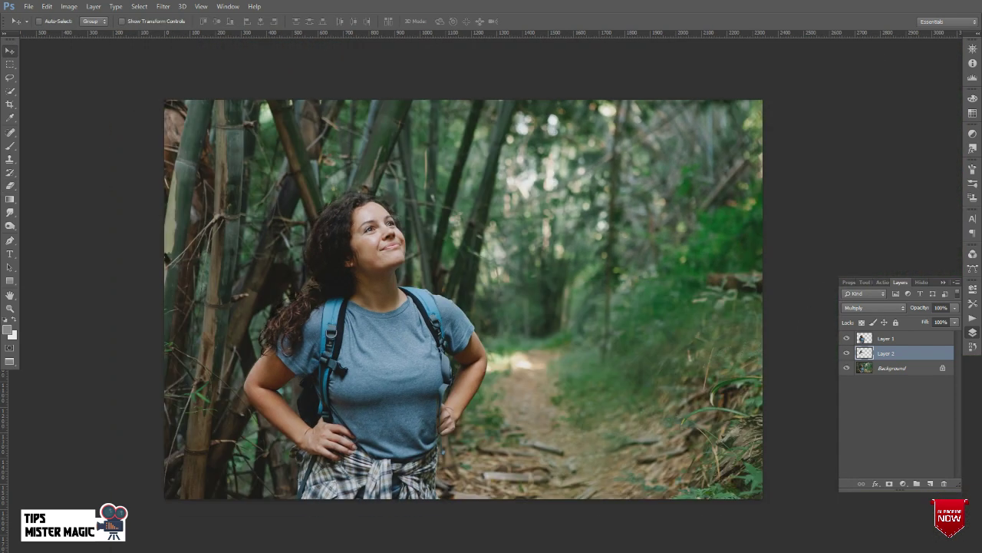
pyautogui.click(846, 352)
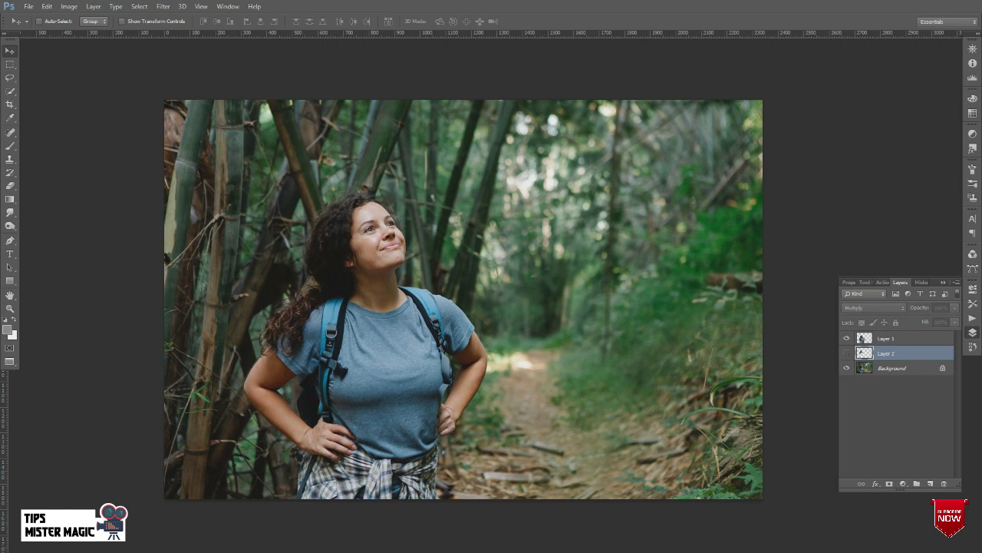
pyautogui.click(847, 338)
pyautogui.click(894, 367)
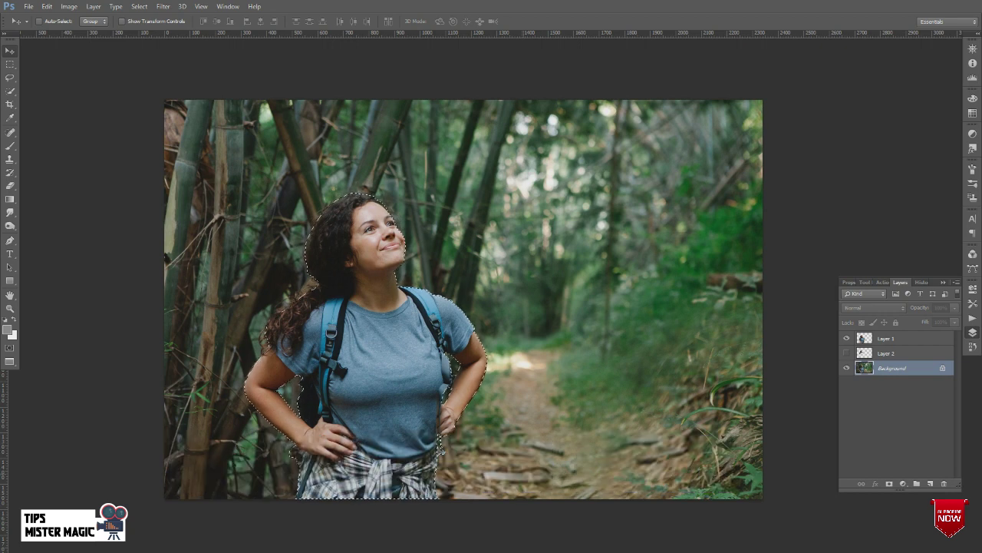
pyautogui.click(846, 338)
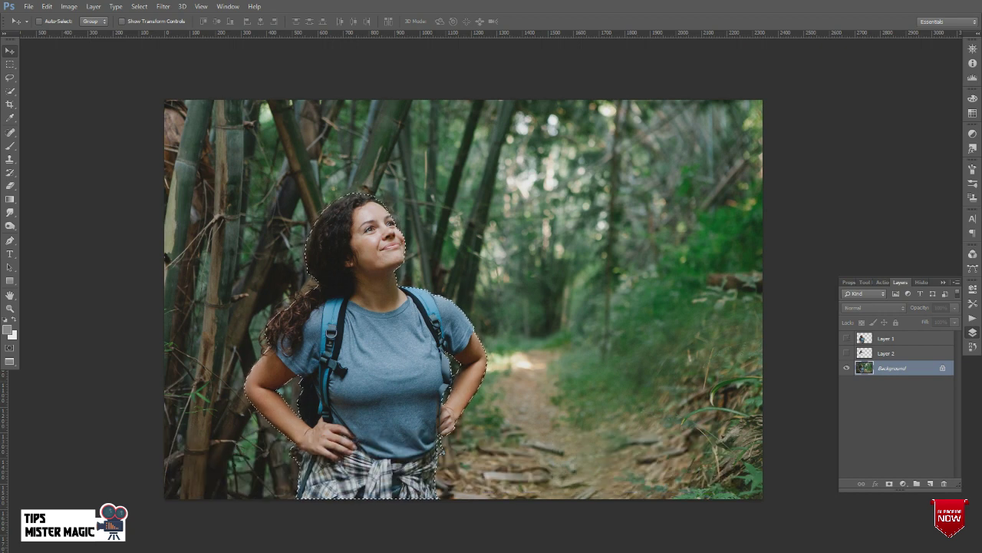
pyautogui.click(47, 7)
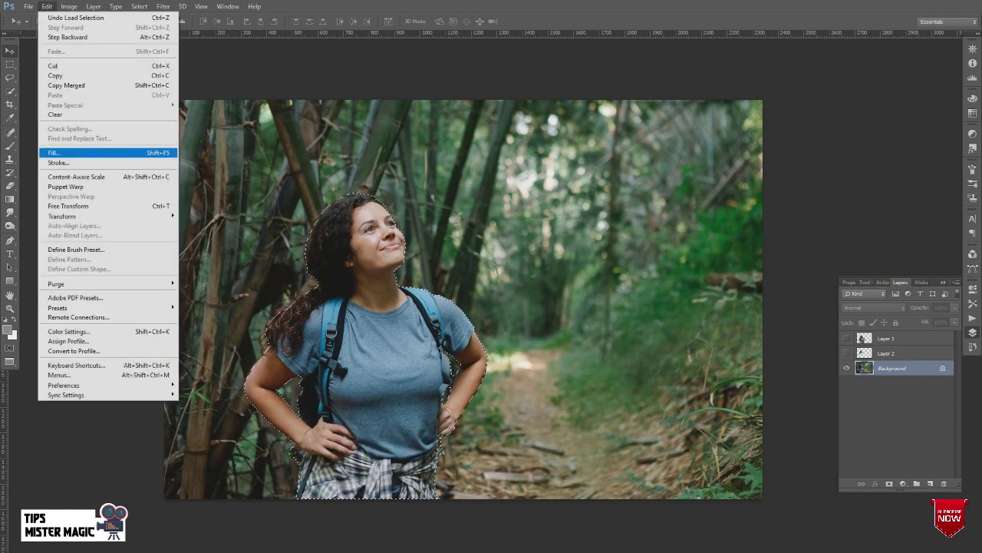
# Step: Fill the hiker's selection with Content-Aware at Normal mode and 100% opacity
pyautogui.hotkey('shift', 'F5')
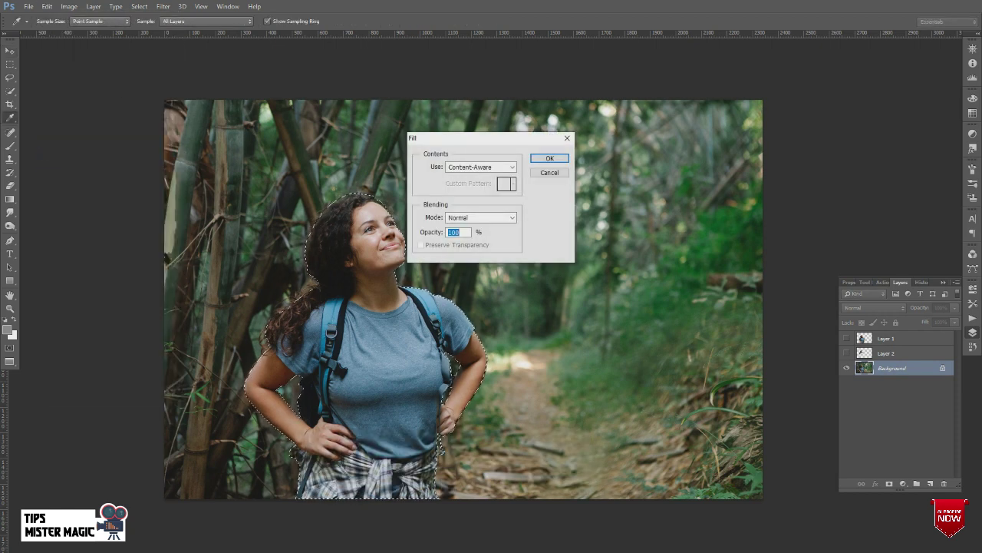
pyautogui.click(480, 167)
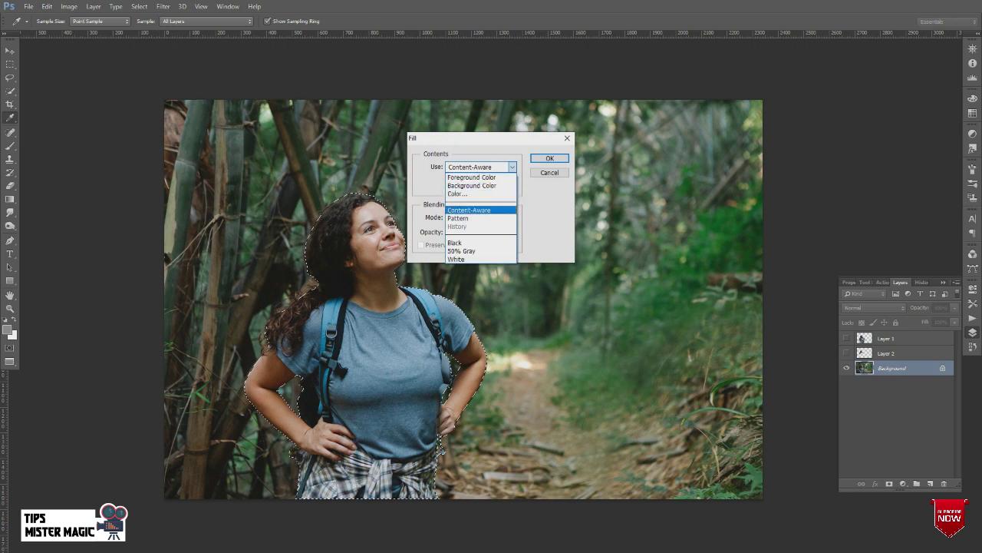
pyautogui.press('Return')
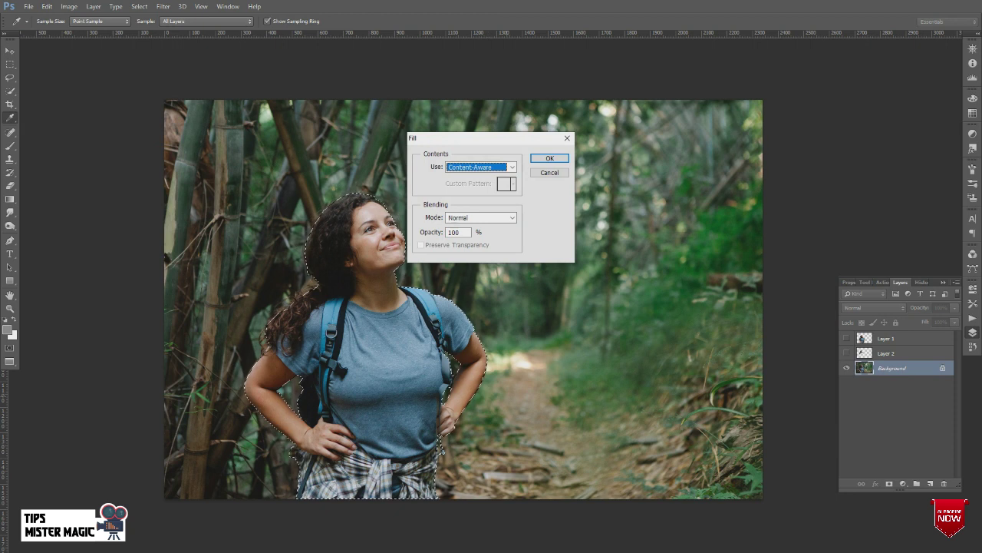
pyautogui.press('Return')
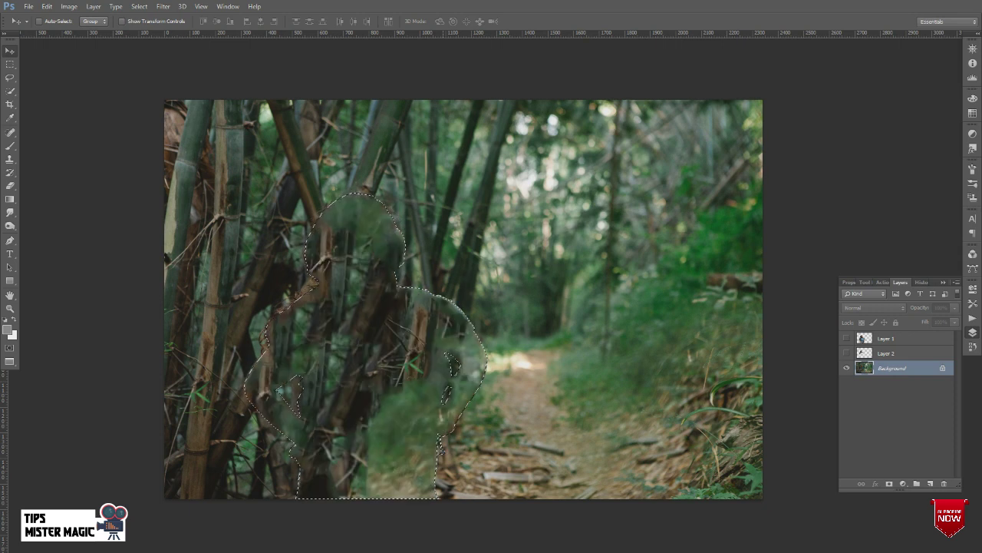
# Step: Deselect, zoom in on the filled area and pick the Spot Healing Brush
pyautogui.hotkey('ctrl', 'd')
pyautogui.hotkey('ctrl', '+')
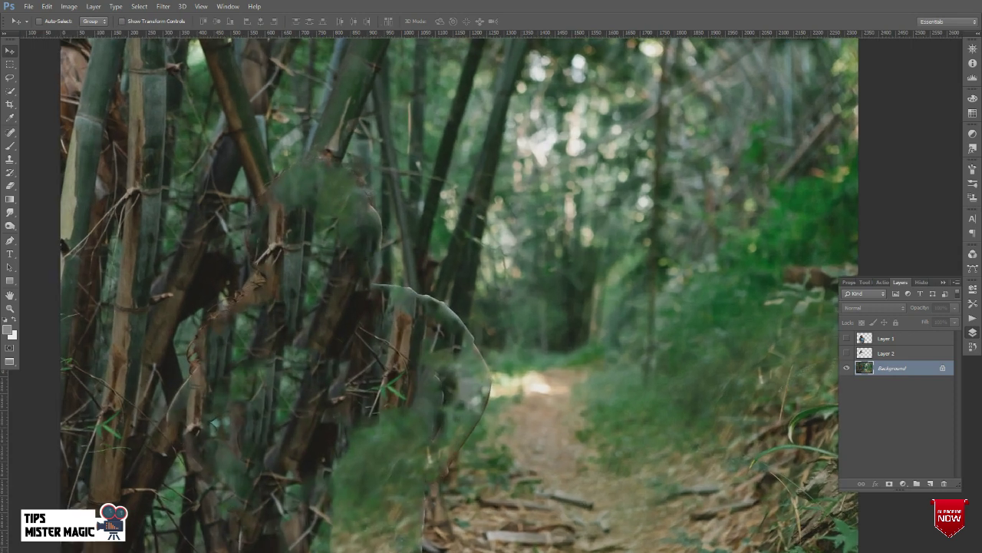
pyautogui.hotkey('ctrl', '+')
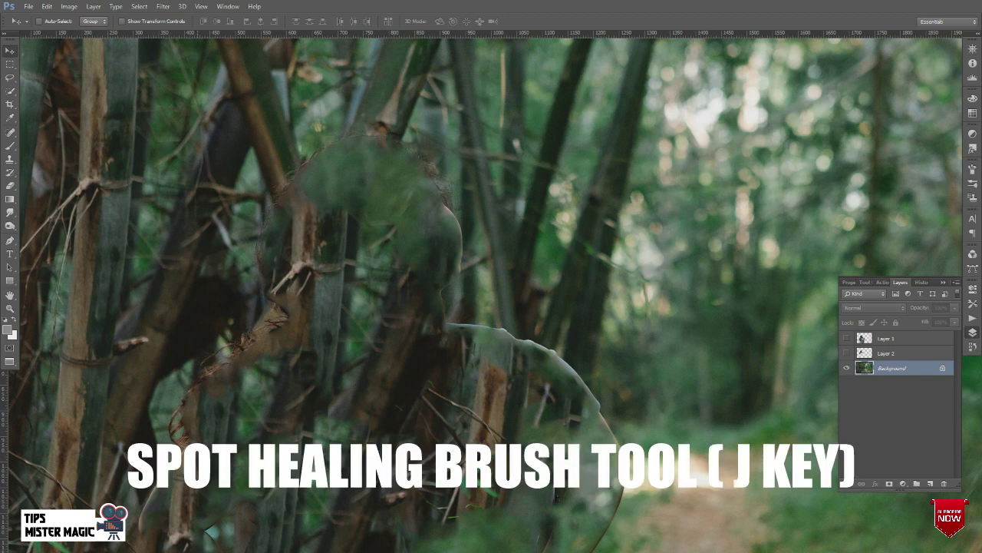
pyautogui.rightClick(10, 132)
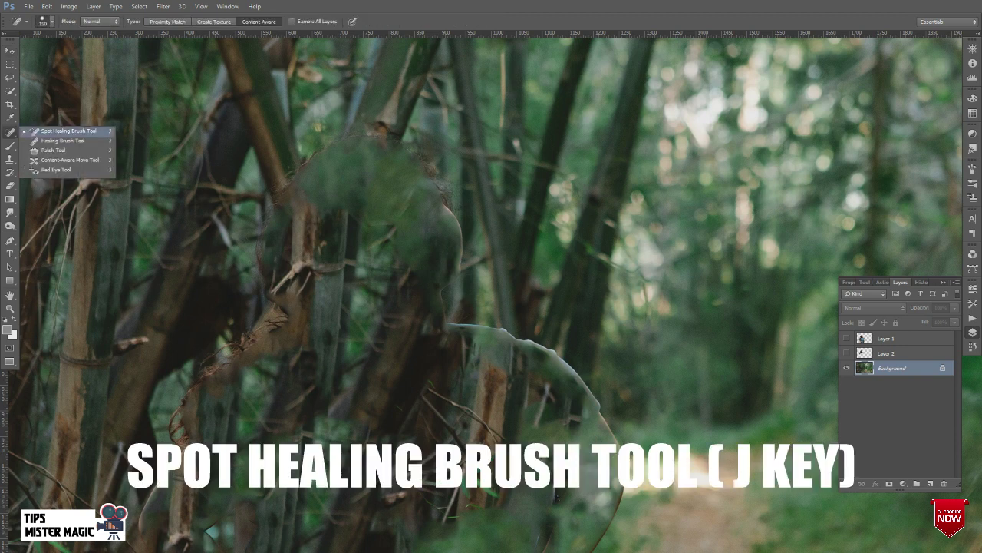
pyautogui.click(68, 132)
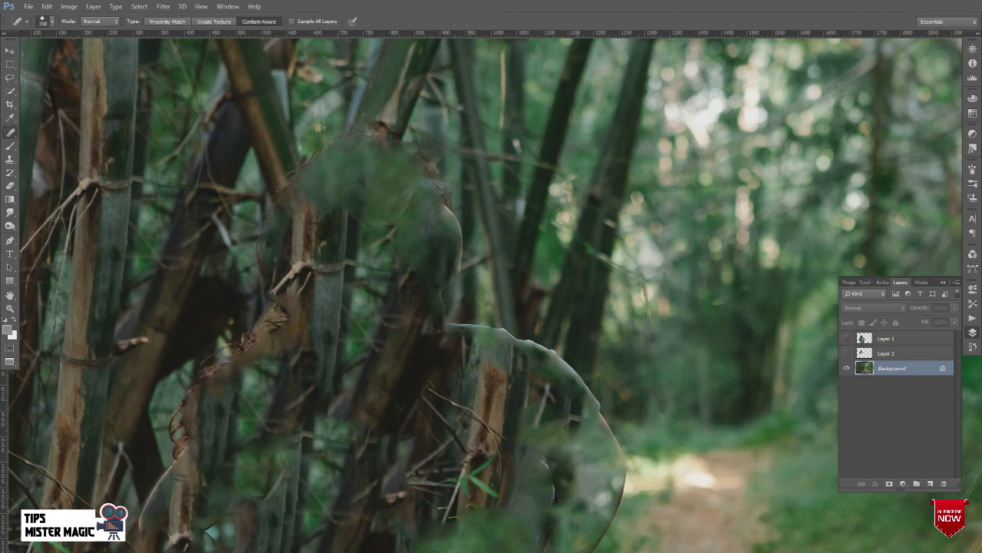
# Step: Heal the ghost outline around the head, both sides and the lower contour
pyautogui.moveTo(407, 142); pyautogui.dragTo(460, 231)
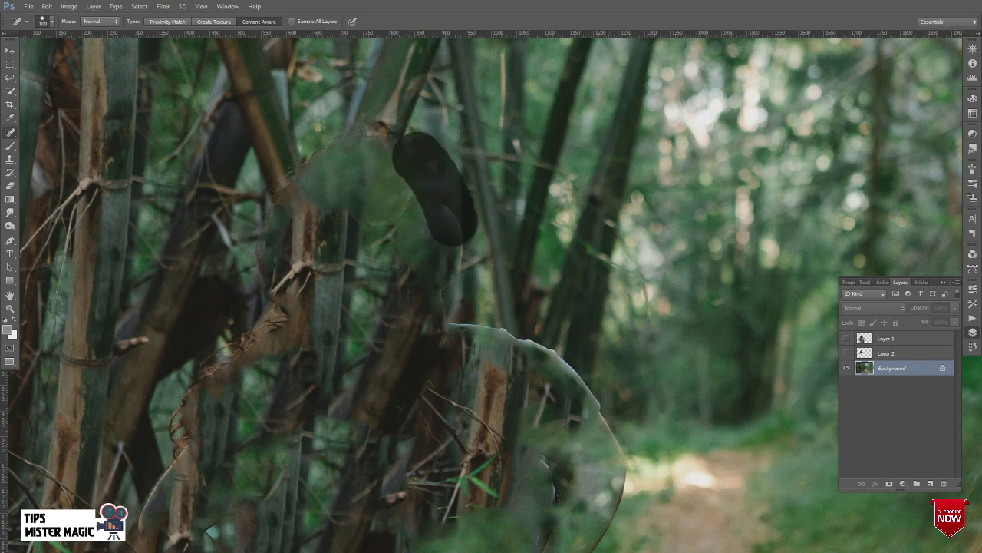
pyautogui.press('[')
pyautogui.moveTo(391, 119); pyautogui.dragTo(337, 161)
pyautogui.moveTo(316, 116)
pyautogui.mouseDown()
pyautogui.moveTo(310, 169)
pyautogui.moveTo(264, 219)
pyautogui.moveTo(261, 303)
pyautogui.moveTo(215, 376)
pyautogui.mouseUp()
pyautogui.moveTo(430, 307); pyautogui.dragTo(537, 349)
pyautogui.moveTo(460, 242); pyautogui.dragTo(426, 326)
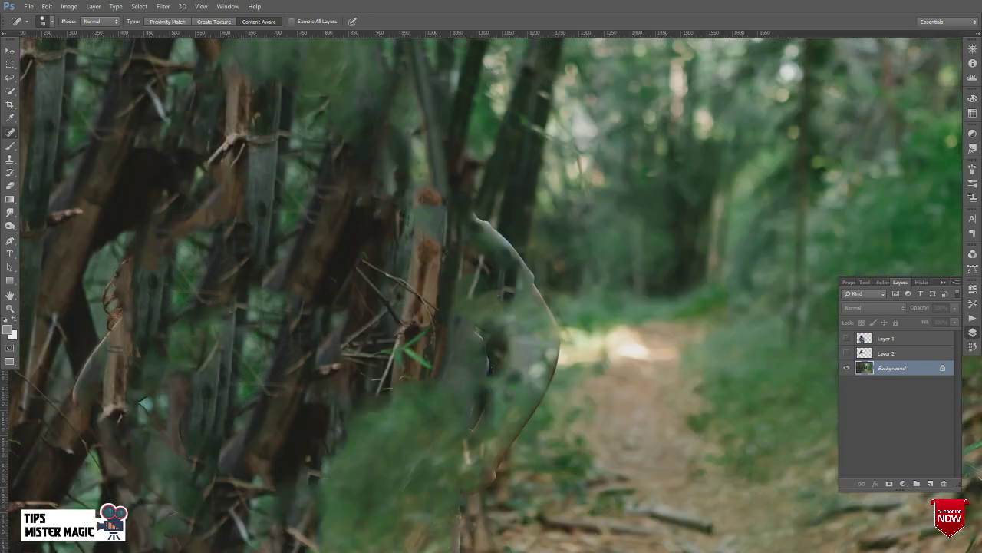
pyautogui.moveTo(484, 201)
pyautogui.mouseDown()
pyautogui.moveTo(468, 246)
pyautogui.moveTo(538, 307)
pyautogui.moveTo(541, 368)
pyautogui.moveTo(507, 461)
pyautogui.mouseUp()
pyautogui.moveTo(471, 318); pyautogui.dragTo(494, 428)
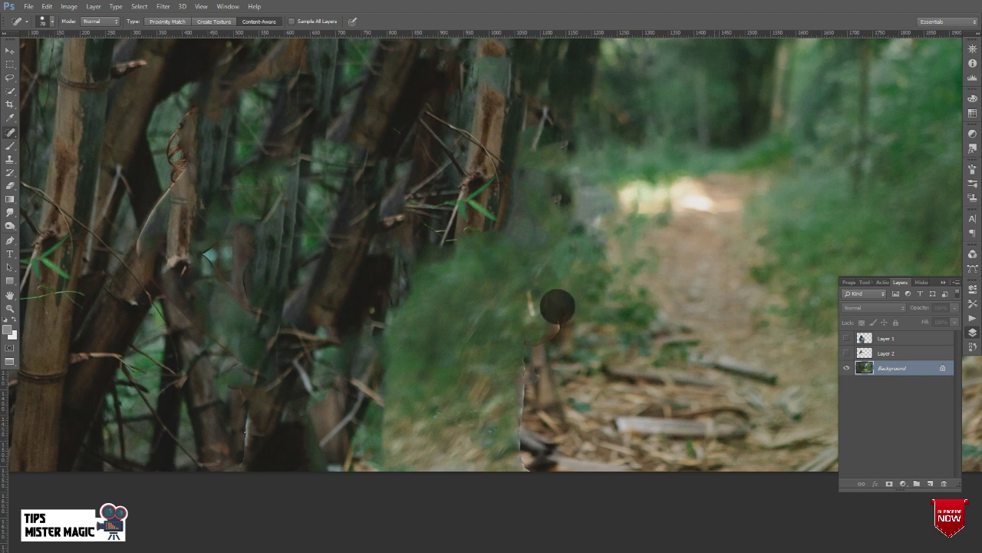
pyautogui.moveTo(555, 300)
pyautogui.mouseDown()
pyautogui.moveTo(522, 368)
pyautogui.moveTo(526, 467)
pyautogui.mouseUp()
# Step: Heal leftover spots on the bamboo stalks, then zoom out to the whole photo
pyautogui.moveTo(371, 223); pyautogui.dragTo(371, 272)
pyautogui.moveTo(334, 198); pyautogui.dragTo(338, 230)
pyautogui.click(309, 90)
pyautogui.moveTo(310, 90)
pyautogui.mouseDown()
pyautogui.moveTo(265, 217)
pyautogui.moveTo(345, 310)
pyautogui.mouseUp()
pyautogui.click(367, 396)
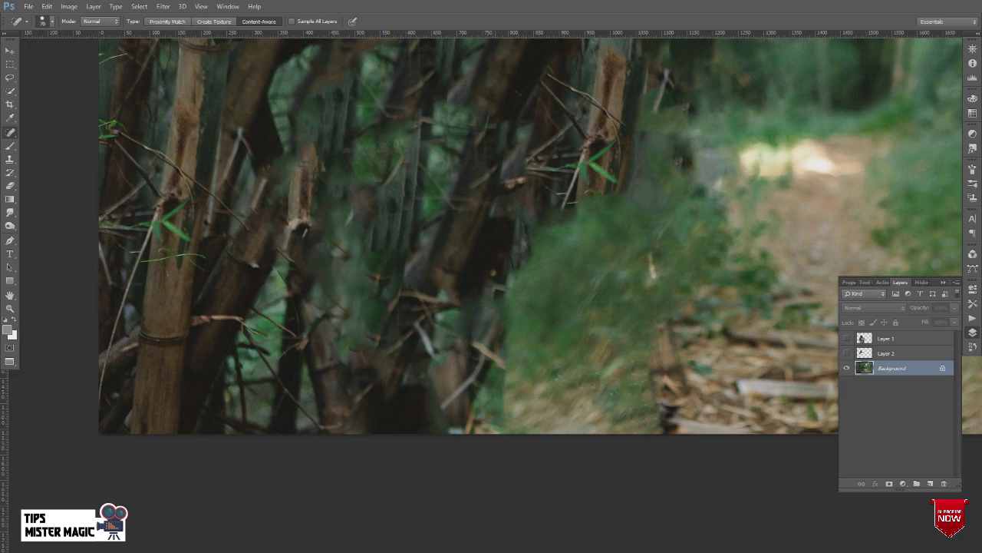
pyautogui.scroll(5, 367, 395)
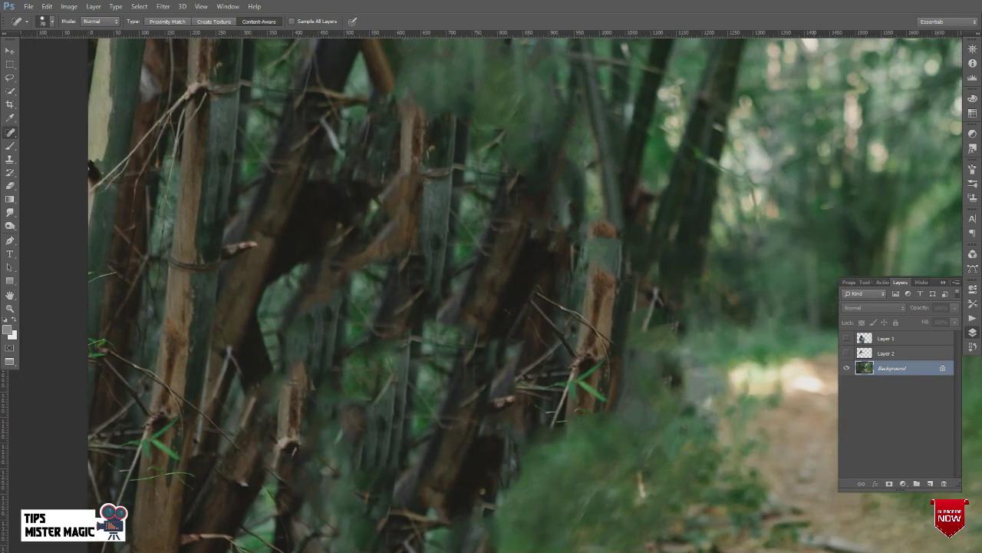
pyautogui.hotkey('ctrl', '-')
pyautogui.hotkey('ctrl', '-')
pyautogui.hotkey('ctrl', '-')
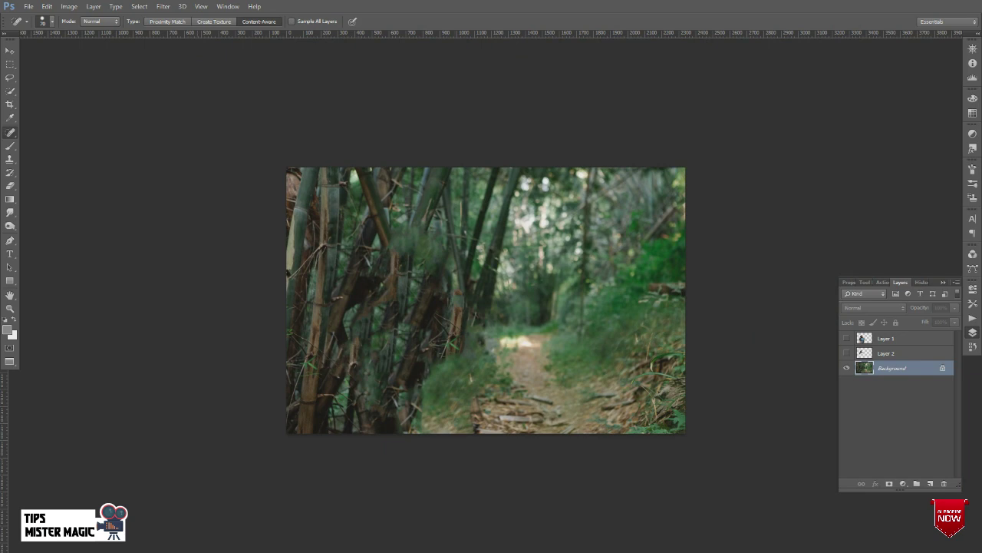
# Step: Apply a Tilt-Shift blur preview and drag its sharp band and focus pin down to the bottom
pyautogui.click(10, 50)
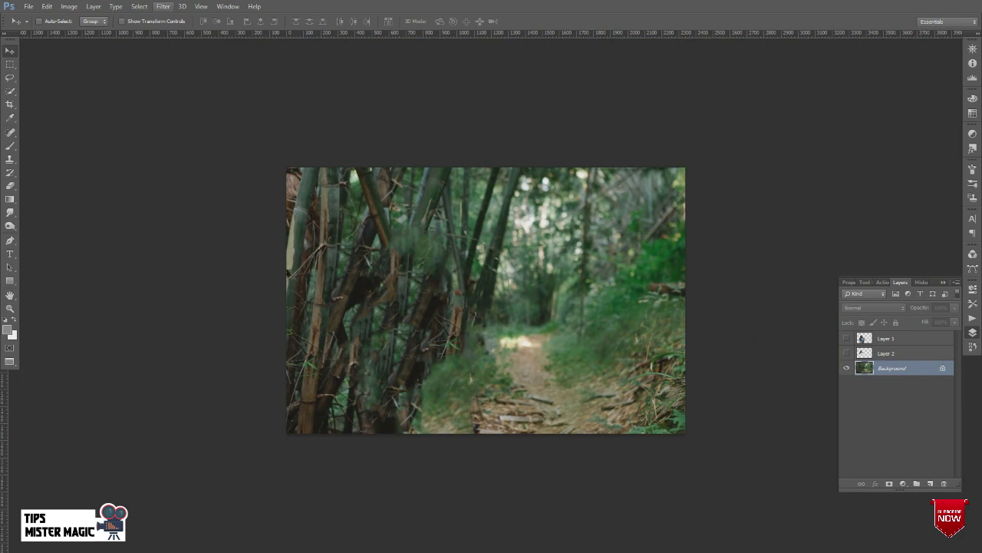
pyautogui.click(163, 6)
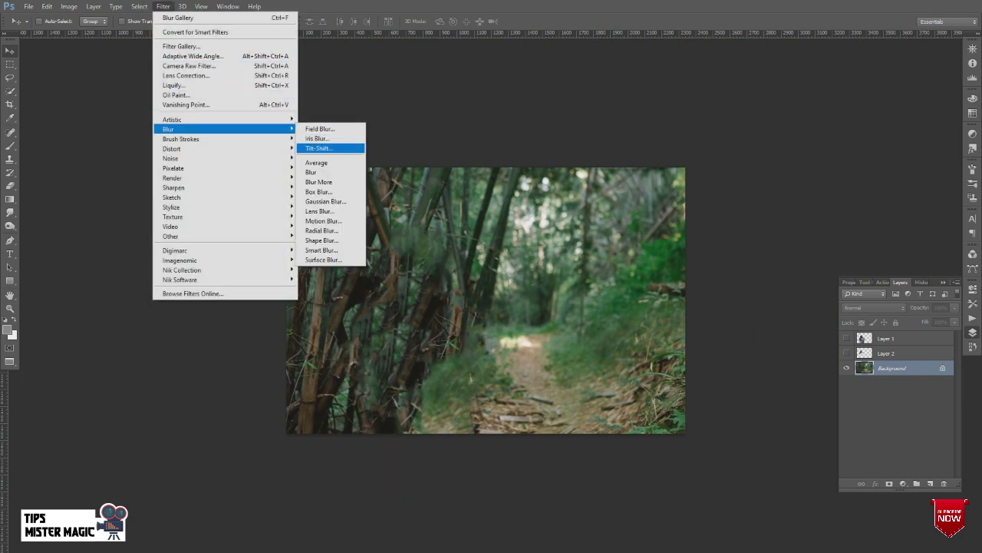
pyautogui.click(318, 148)
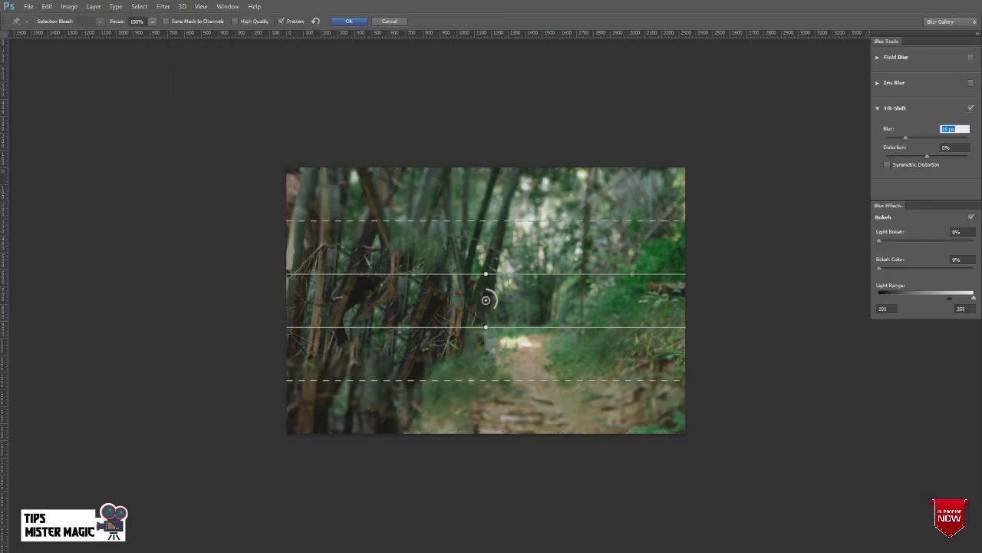
pyautogui.moveTo(486, 380); pyautogui.dragTo(486, 414)
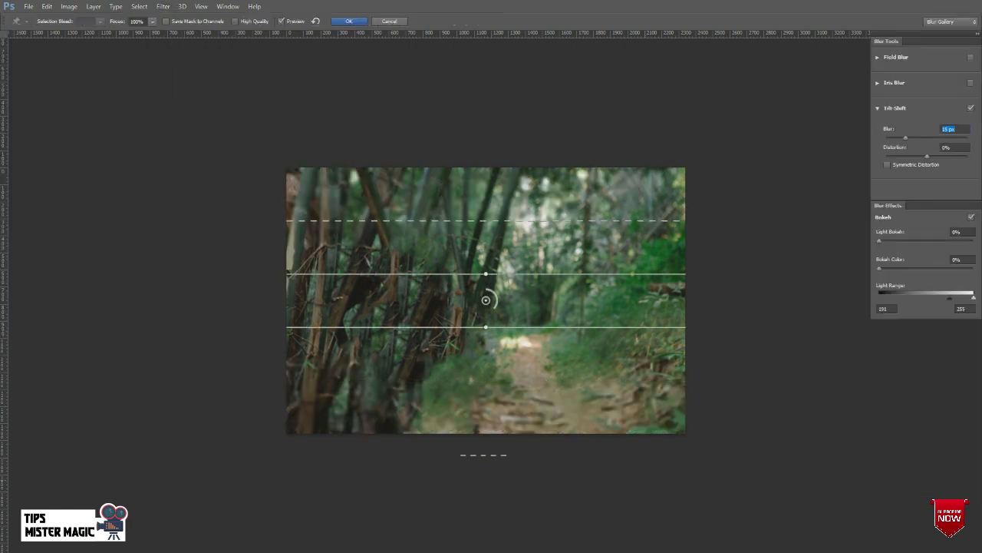
pyautogui.moveTo(486, 327); pyautogui.dragTo(486, 454)
pyautogui.moveTo(486, 300); pyautogui.dragTo(483, 411)
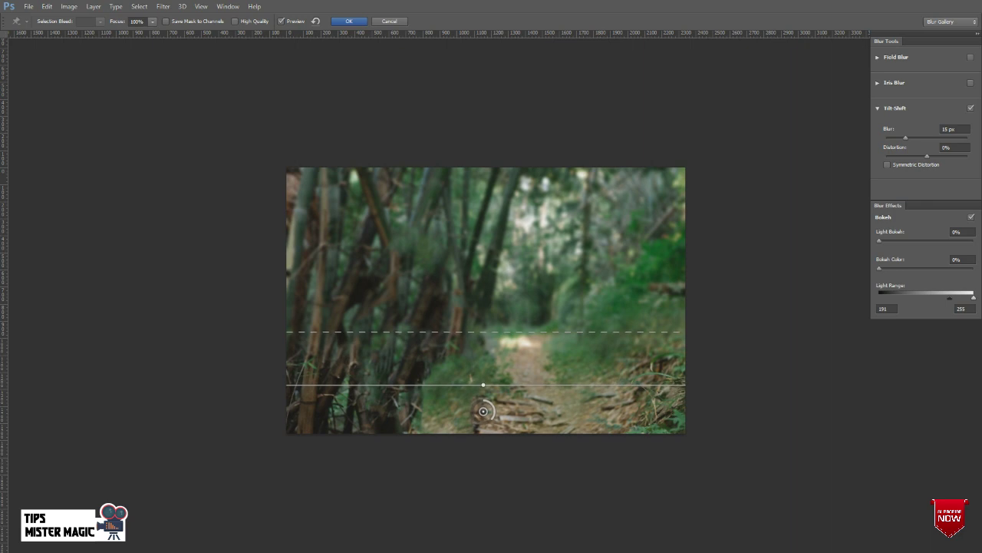
# Step: Raise the blur to 175 px, nudge the focus lower and set distortion to -81%
pyautogui.write('30')
pyautogui.press('Return')
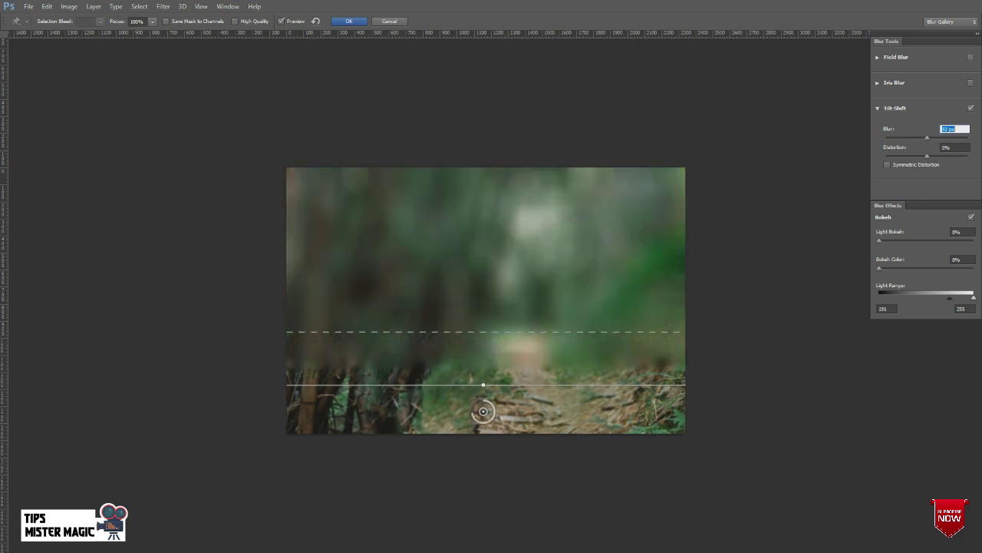
pyautogui.write('60')
pyautogui.press('Return')
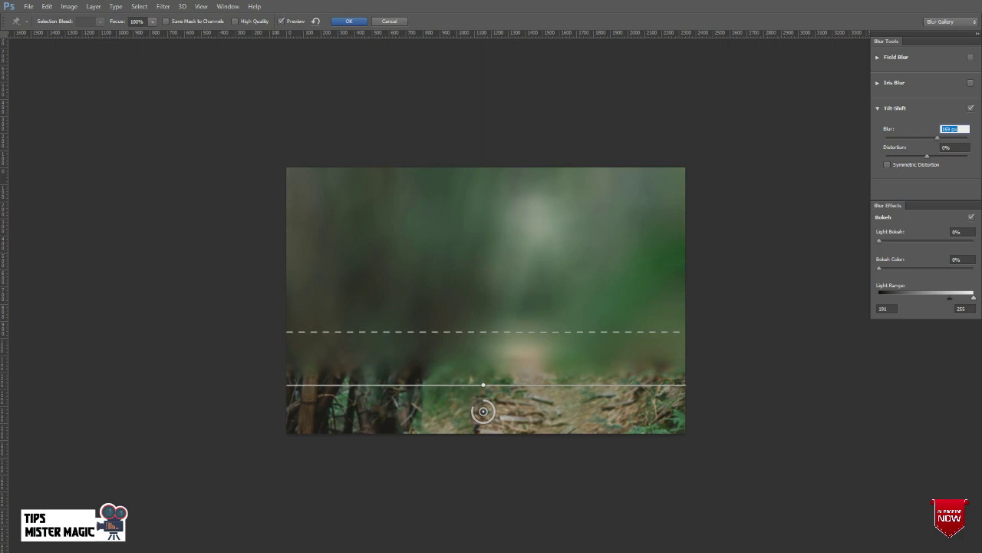
pyautogui.moveTo(483, 411); pyautogui.dragTo(484, 422)
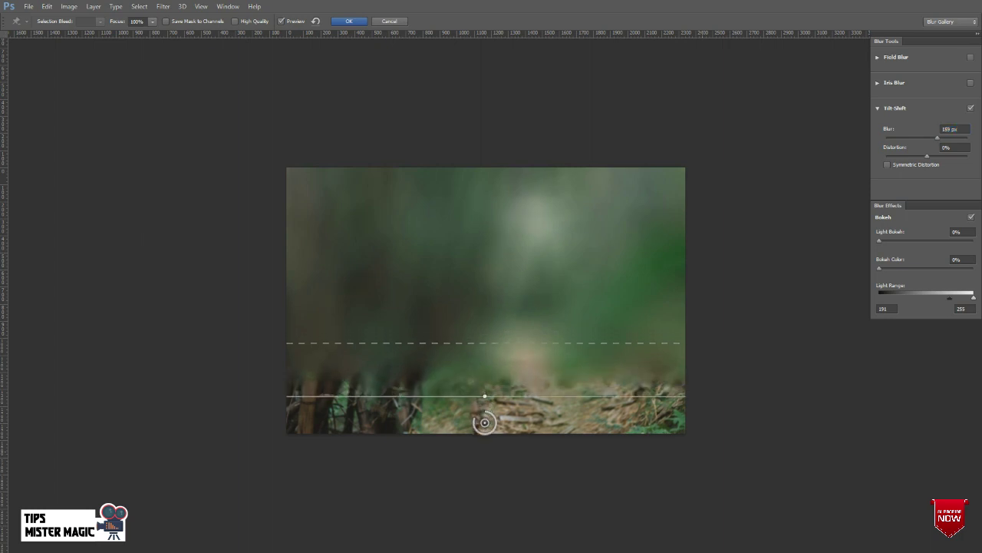
pyautogui.write('-31')
pyautogui.press('Return')
pyautogui.write('-81')
pyautogui.press('Return')
pyautogui.hotkey('shift', 'Tab')
pyautogui.write('175')
pyautogui.press('Return')
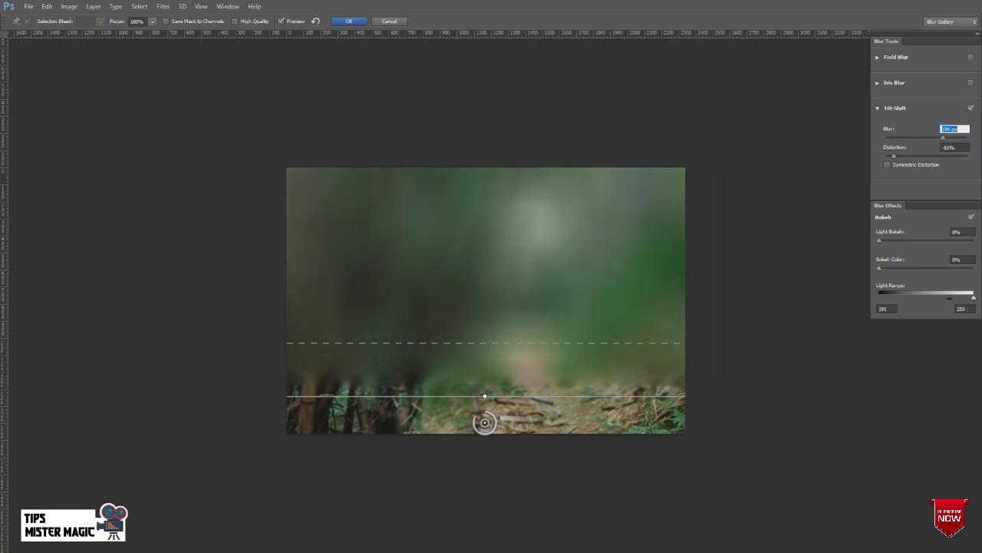
# Step: Set Light Bokeh to 34% and Bokeh Color to 55%, and narrow the Light Range
pyautogui.press('Tab')
pyautogui.press('Tab')
pyautogui.write('35')
pyautogui.press('Return')
pyautogui.write('31')
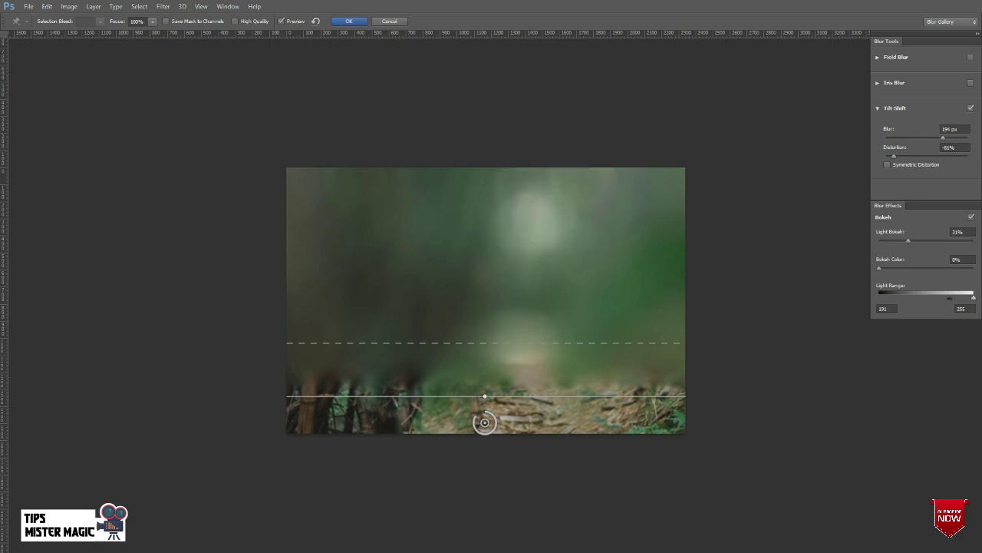
pyautogui.press('Tab')
pyautogui.write('49')
pyautogui.press('Return')
pyautogui.press('Up')
pyautogui.press('Up')
pyautogui.press('Up')
pyautogui.press('Up')
pyautogui.press('Up')
pyautogui.press('Up')
pyautogui.hotkey('shift', 'Tab')
pyautogui.press('Up')
pyautogui.press('Up')
pyautogui.press('Up')
pyautogui.write('34')
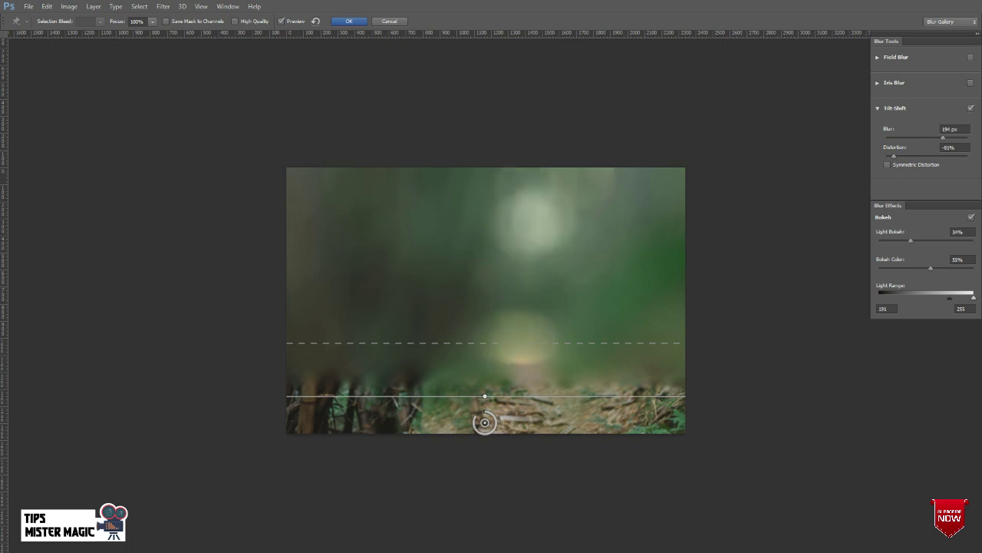
pyautogui.moveTo(950, 298); pyautogui.dragTo(959, 297)
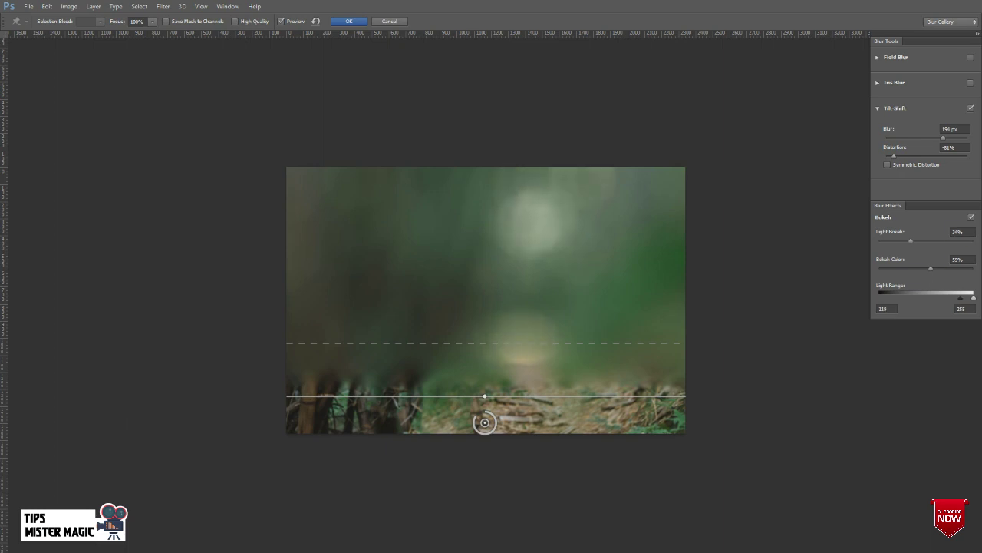
# Step: Settle distortion at 41% and the blur amount at 216 px
pyautogui.press('Up')
pyautogui.press('Up')
pyautogui.press('Up')
pyautogui.press('Up')
pyautogui.press('Up')
pyautogui.press('Tab')
pyautogui.write('54')
pyautogui.press('Return')
pyautogui.hotkey('shift', 'Up')
pyautogui.hotkey('shift', 'Up')
pyautogui.hotkey('shift', 'Up')
pyautogui.hotkey('shift', 'Down')
pyautogui.hotkey('shift', 'Down')
pyautogui.hotkey('shift', 'Down')
pyautogui.hotkey('shift', 'Tab')
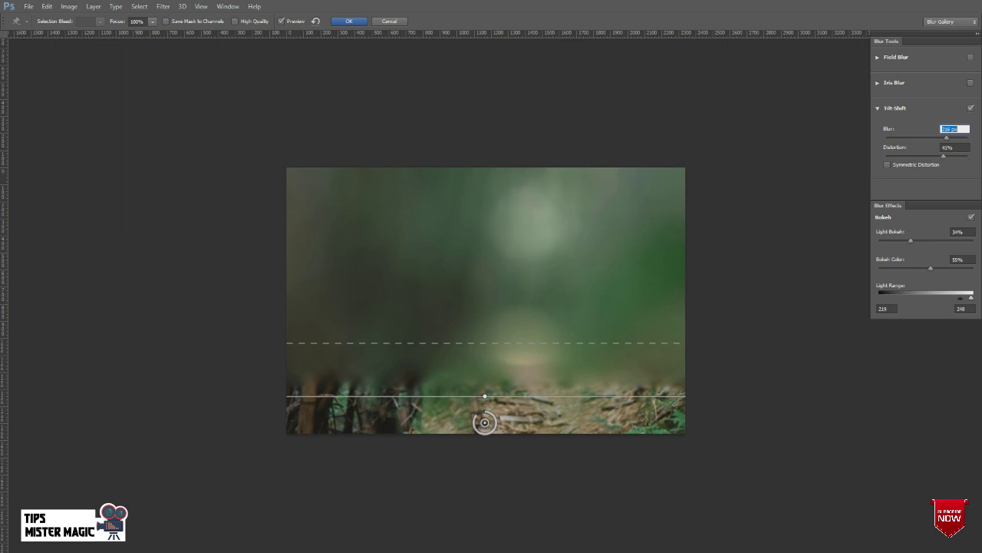
pyautogui.press('Return')
# Step: Widen the Light Range slightly and apply the tilt-shift blur
pyautogui.moveTo(963, 298); pyautogui.dragTo(960, 298)
pyautogui.moveTo(960, 298); pyautogui.dragTo(955, 298)
pyautogui.press('Escape')
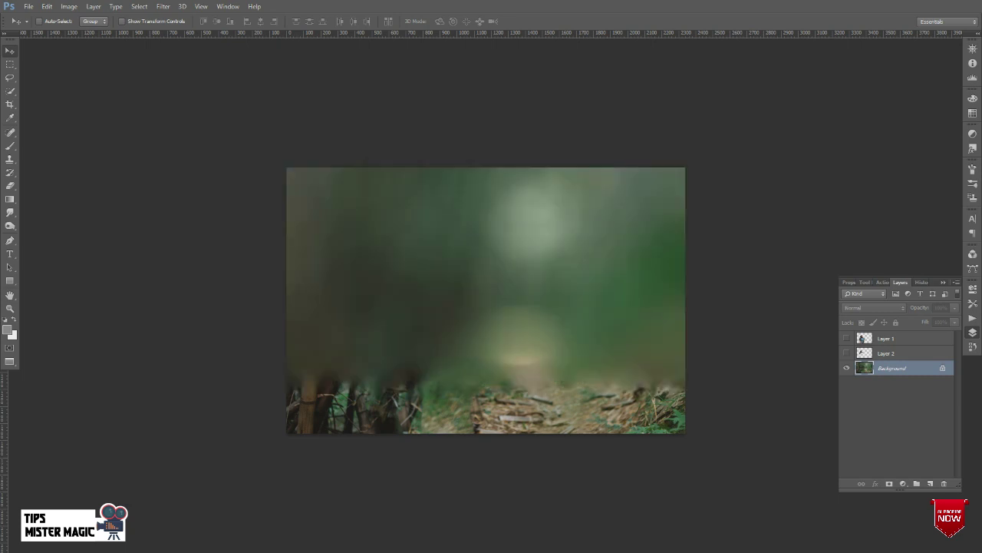
# Step: Show Layer 1 and Layer 2 over the blurred forest and make Layer 1 active
pyautogui.click(847, 338)
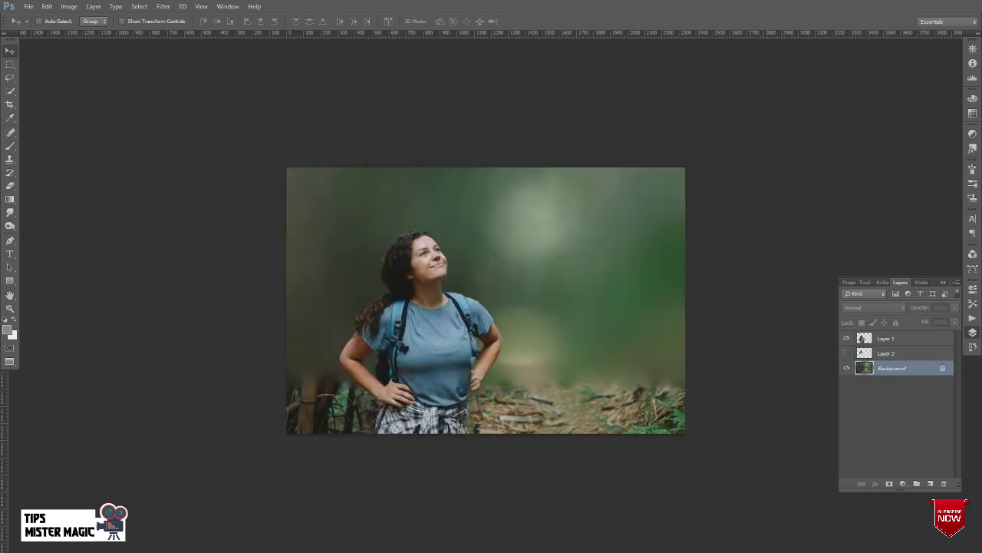
pyautogui.click(847, 352)
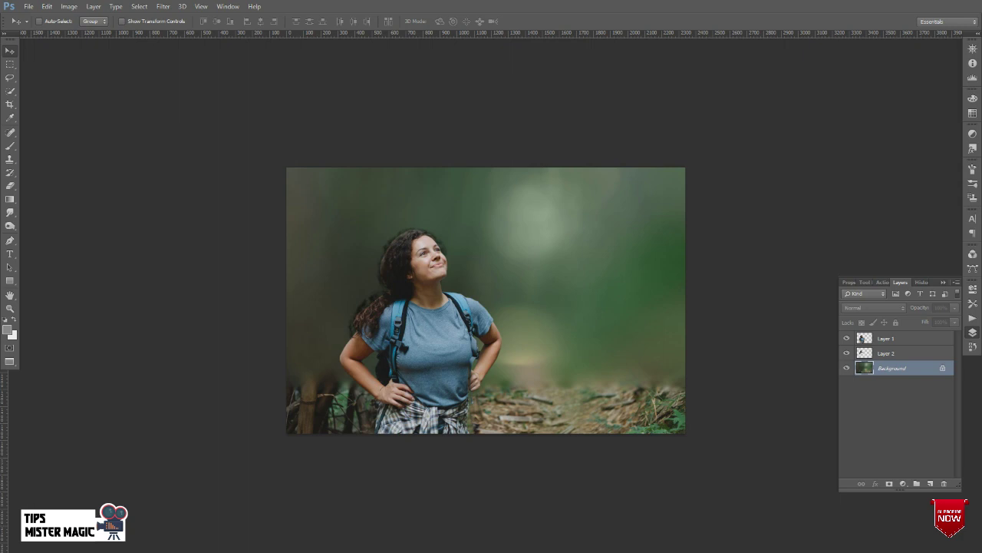
pyautogui.click(898, 337)
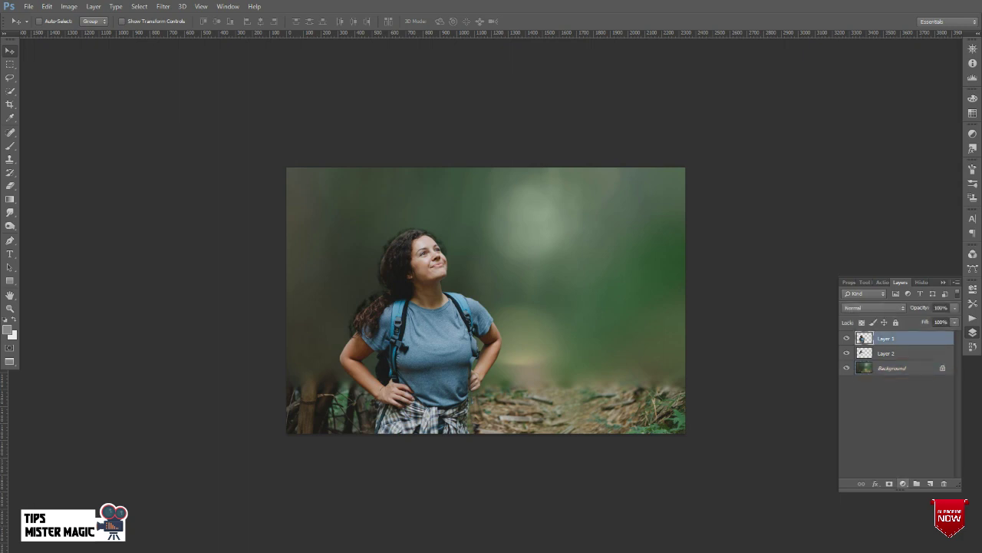
pyautogui.click(904, 483)
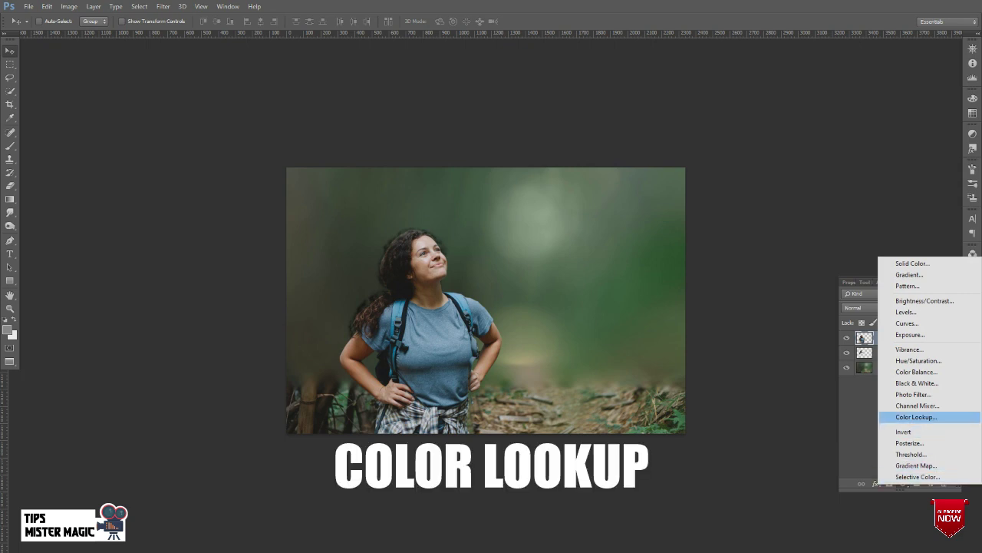
# Step: Add a Color Lookup layer using Kodak 5205 Fuji 3510 after briefly trying HorrorBlue.3DL
pyautogui.click(916, 417)
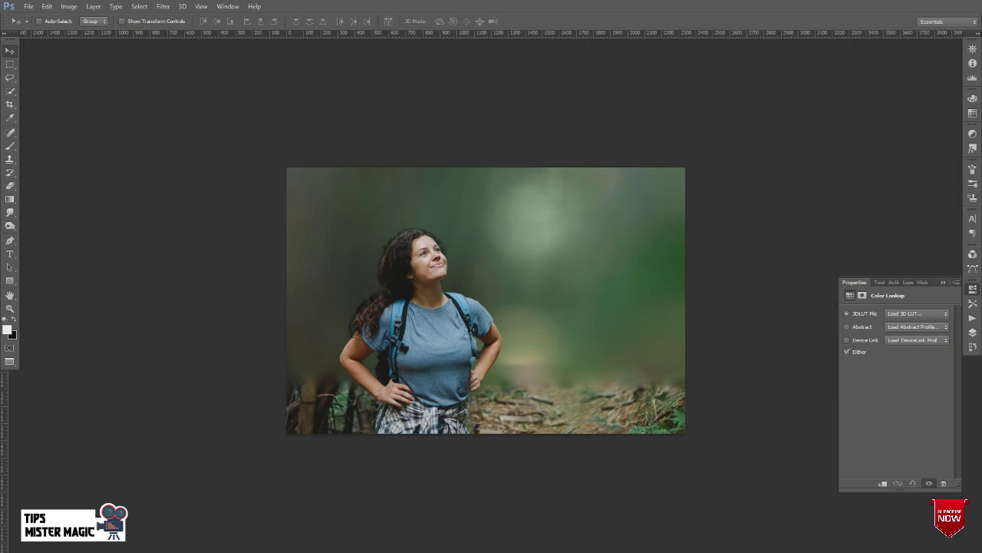
pyautogui.click(917, 313)
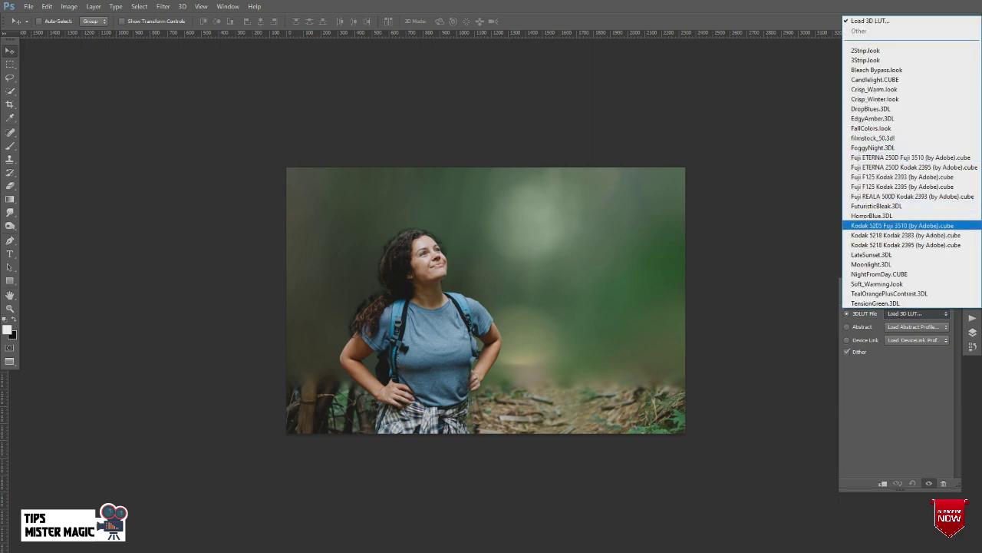
pyautogui.click(902, 225)
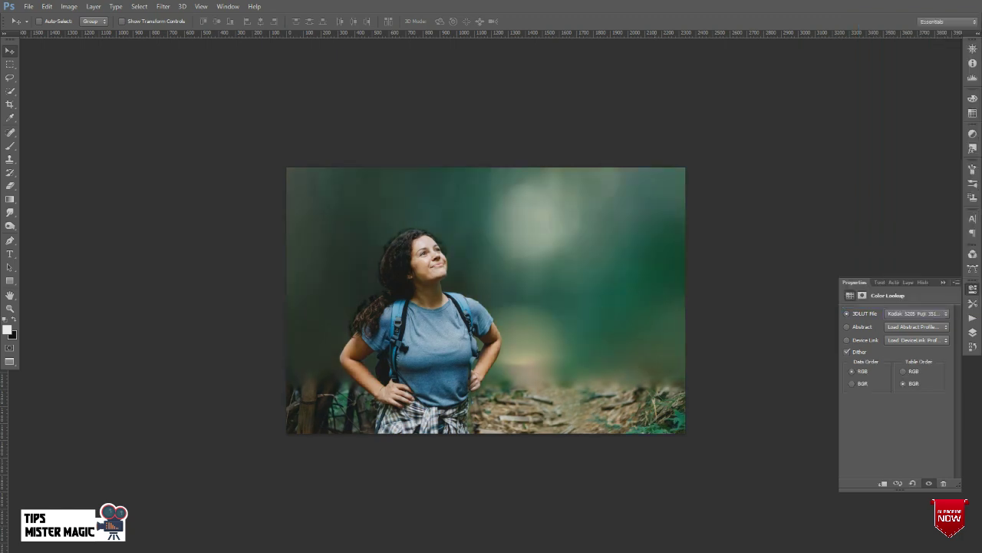
pyautogui.click(917, 313)
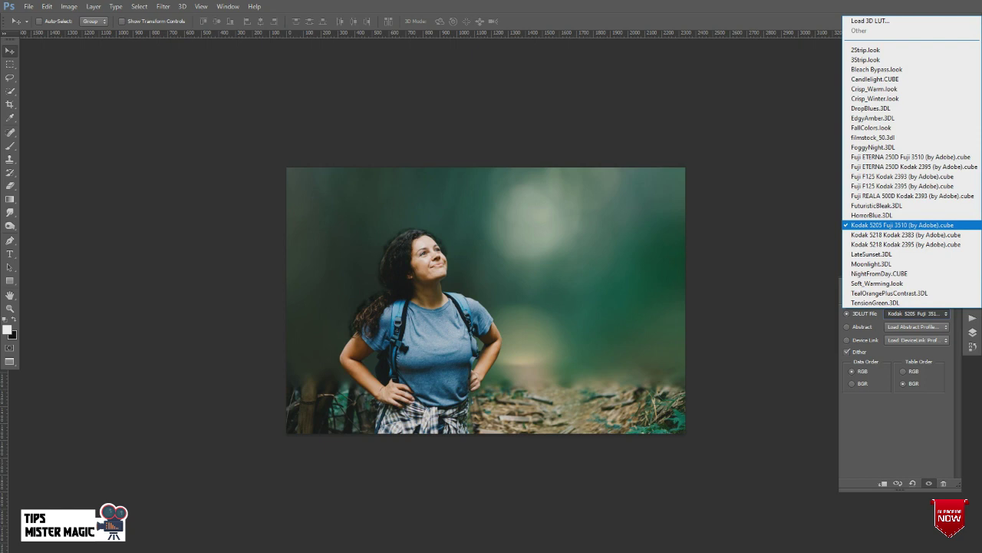
pyautogui.click(877, 222)
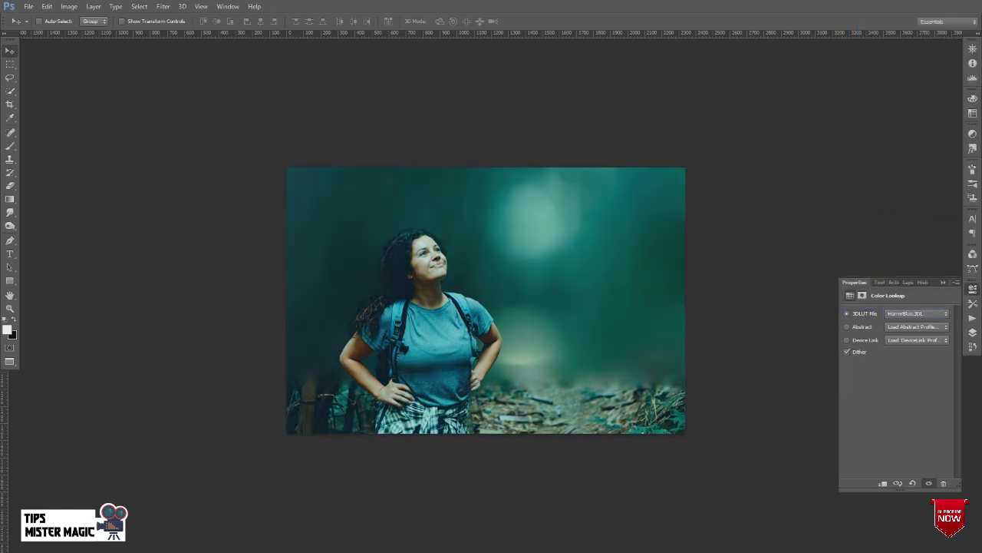
pyautogui.click(917, 313)
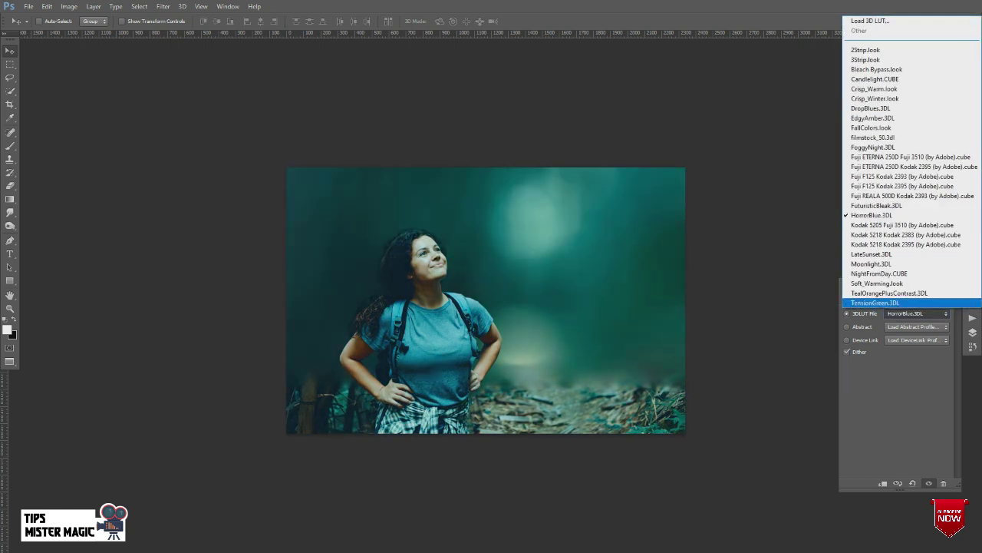
pyautogui.click(901, 225)
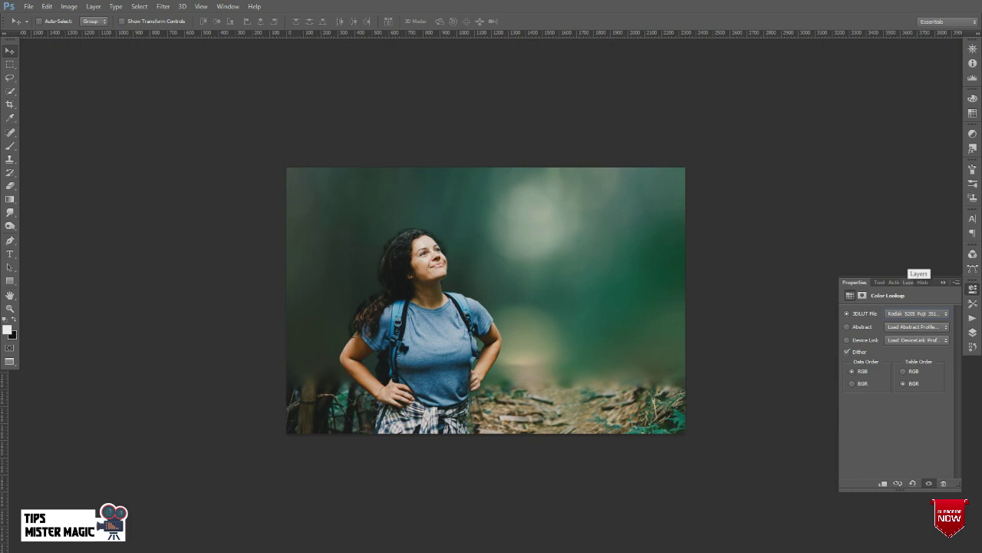
pyautogui.click(899, 282)
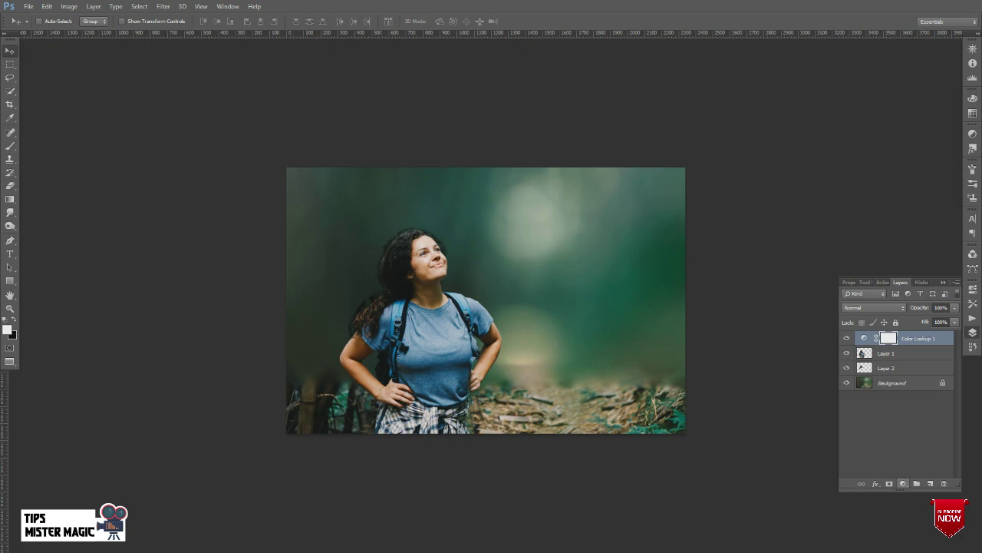
# Step: Add a Selective Color layer and adjust the Reds, starting with Cyan 13
pyautogui.click(903, 483)
pyautogui.click(918, 477)
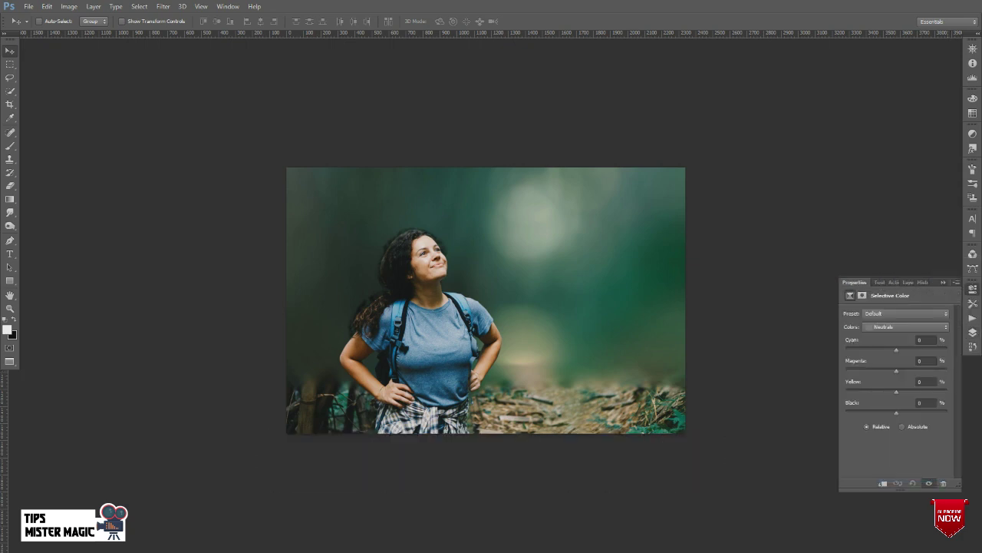
pyautogui.click(906, 326)
pyautogui.write('13')
pyautogui.press('Tab')
pyautogui.write('21')
pyautogui.write('-12')
pyautogui.write('12')
# Step: Set Yellows to Yellow -18, Black +8, and Greens Cyan to +37
pyautogui.click(905, 326)
pyautogui.click(898, 336)
pyautogui.moveTo(896, 392)
pyautogui.mouseDown()
pyautogui.moveTo(887, 391)
pyautogui.moveTo(900, 412)
pyautogui.mouseUp()
pyautogui.hotkey('ctrl', '+')
pyautogui.click(906, 327)
pyautogui.click(891, 342)
pyautogui.moveTo(895, 349)
pyautogui.mouseDown()
pyautogui.moveTo(915, 349)
pyautogui.moveTo(903, 371)
pyautogui.moveTo(905, 412)
pyautogui.mouseUp()
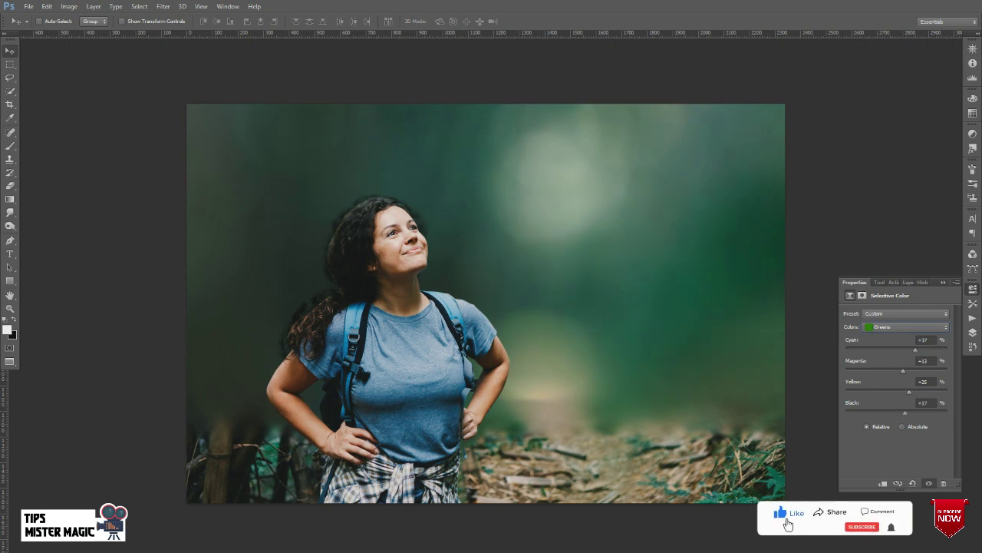
# Step: Set Cyans Cyan to +26, adjust the Blues' Magenta, Yellow and Black, then select Magentas
pyautogui.click(906, 326)
pyautogui.click(885, 361)
pyautogui.moveTo(895, 350)
pyautogui.mouseDown()
pyautogui.moveTo(910, 350)
pyautogui.moveTo(923, 370)
pyautogui.moveTo(884, 392)
pyautogui.mouseUp()
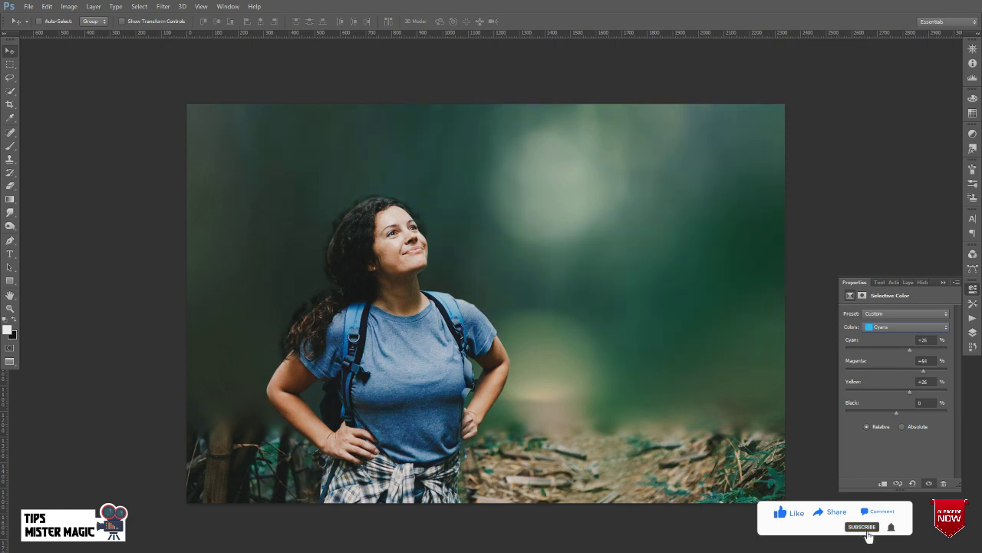
pyautogui.click(906, 326)
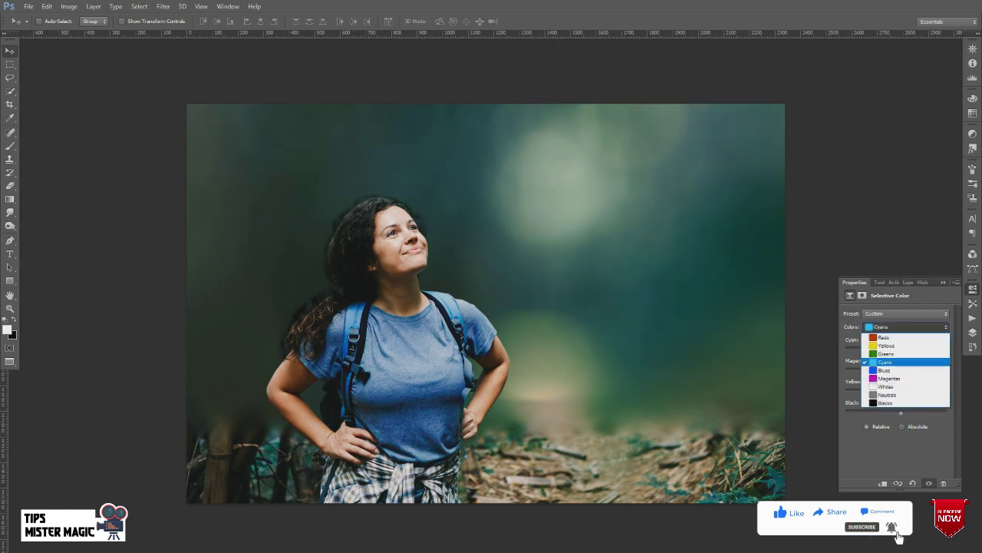
pyautogui.click(883, 368)
pyautogui.moveTo(896, 371); pyautogui.dragTo(910, 413)
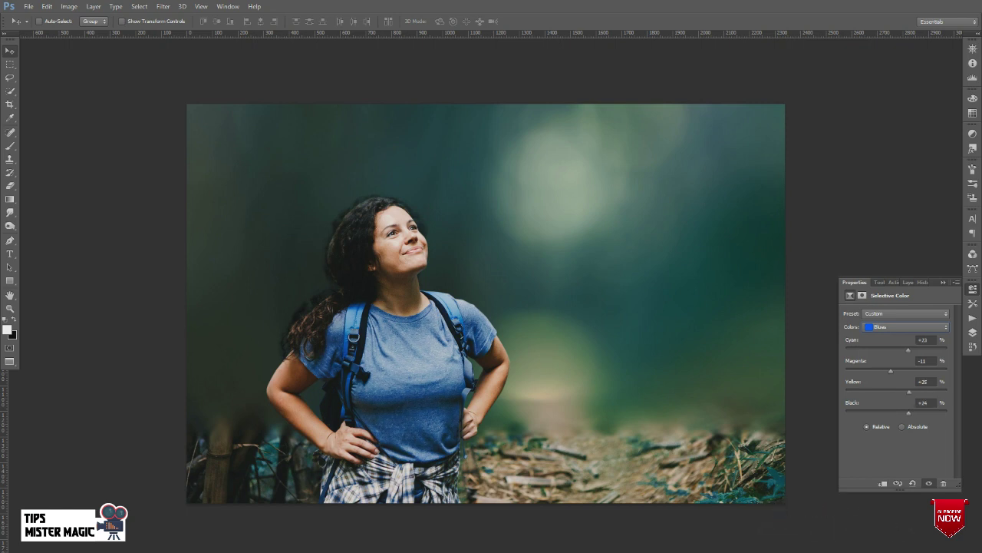
pyautogui.click(913, 326)
pyautogui.click(890, 378)
# Step: Set the Whites to Cyan 40, Magenta -4 and Black -25
pyautogui.click(905, 327)
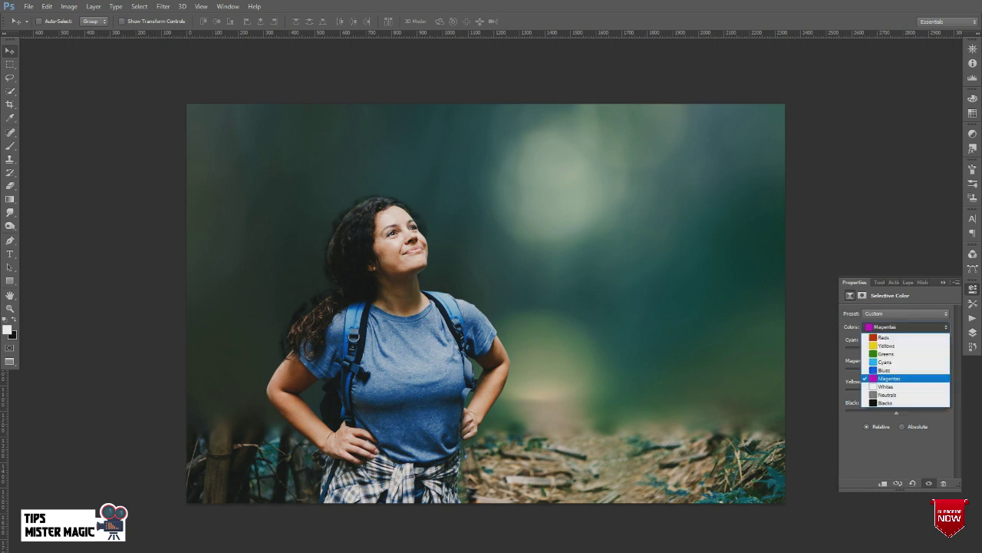
pyautogui.write('+40')
pyautogui.press('Tab')
pyautogui.write('-4')
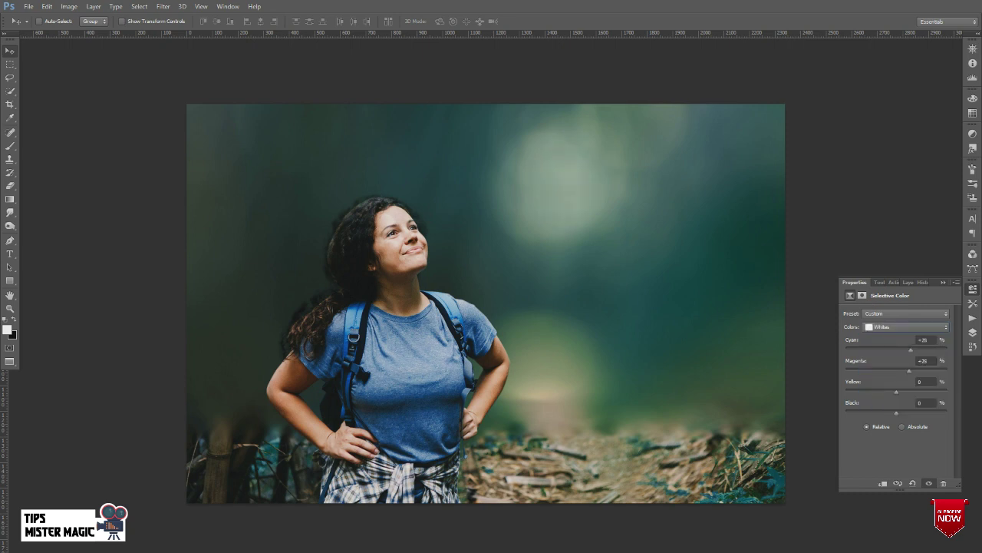
pyautogui.press('Tab')
pyautogui.write('43-21')
pyautogui.press('Tab')
pyautogui.write('-25')
# Step: Enter new Magenta and Yellow values for the Neutrals
pyautogui.click(905, 327)
pyautogui.click(890, 393)
pyautogui.press('Tab')
pyautogui.press('Tab')
pyautogui.write('357')
pyautogui.press('Tab')
pyautogui.write('-13')
pyautogui.write('13')
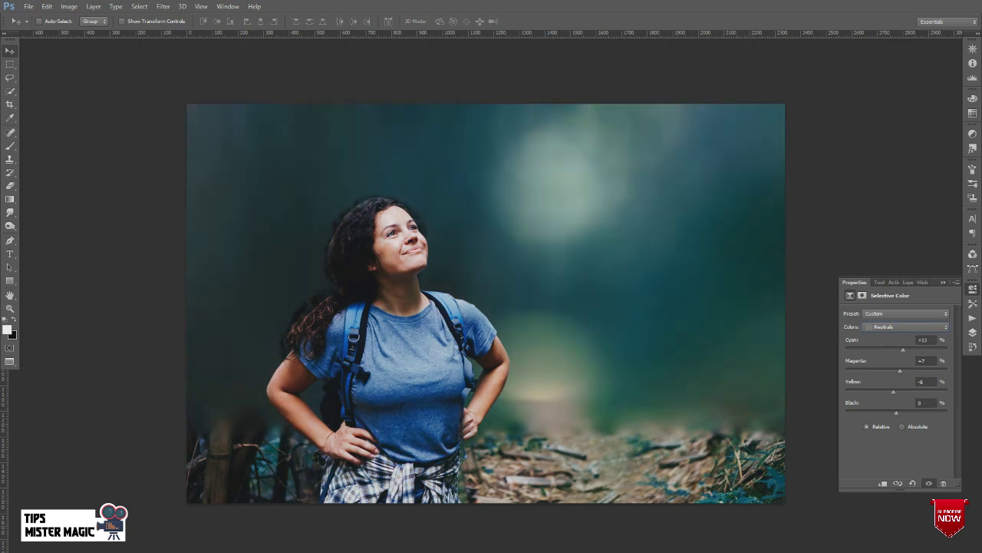
pyautogui.write('6')
# Step: Add a Curves layer with an RGB S-curve: darker shadows, lifted midtones, brighter highlights
pyautogui.click(908, 283)
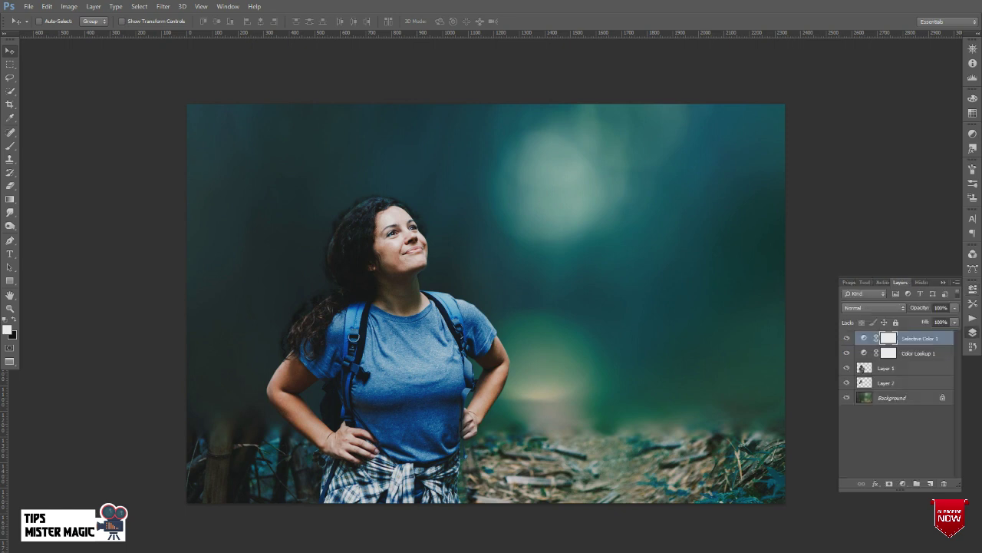
pyautogui.click(903, 484)
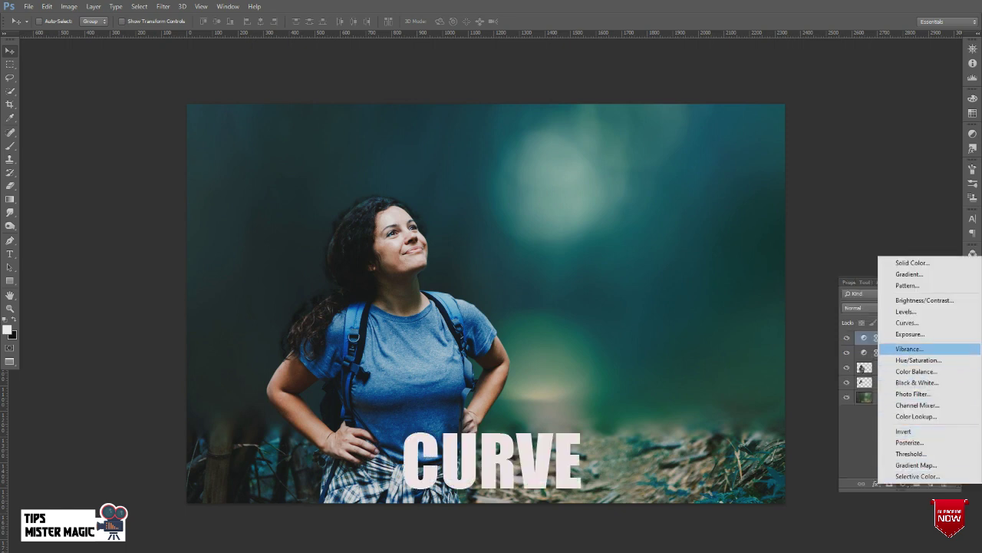
pyautogui.click(908, 323)
pyautogui.click(906, 376)
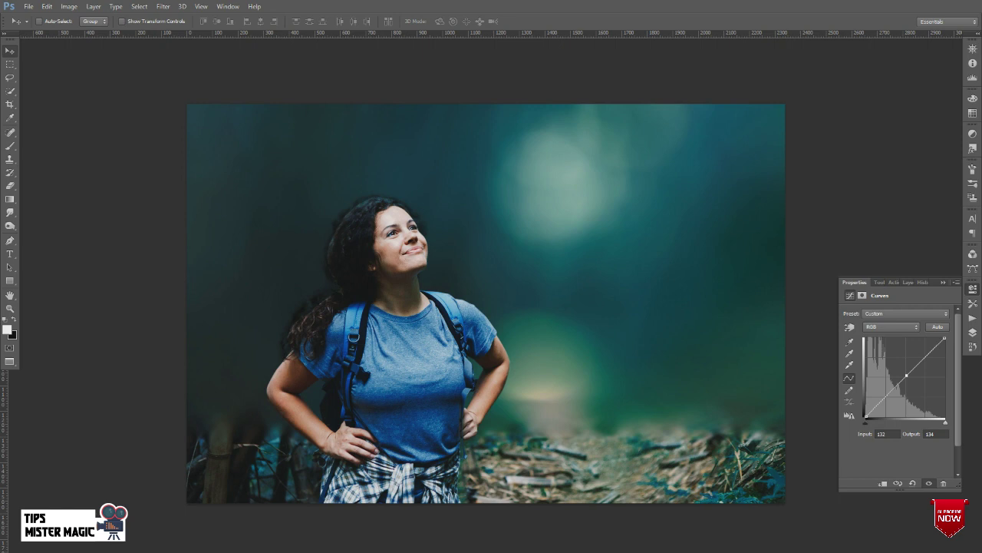
pyautogui.moveTo(875, 407); pyautogui.dragTo(871, 413)
pyautogui.moveTo(907, 375); pyautogui.dragTo(906, 373)
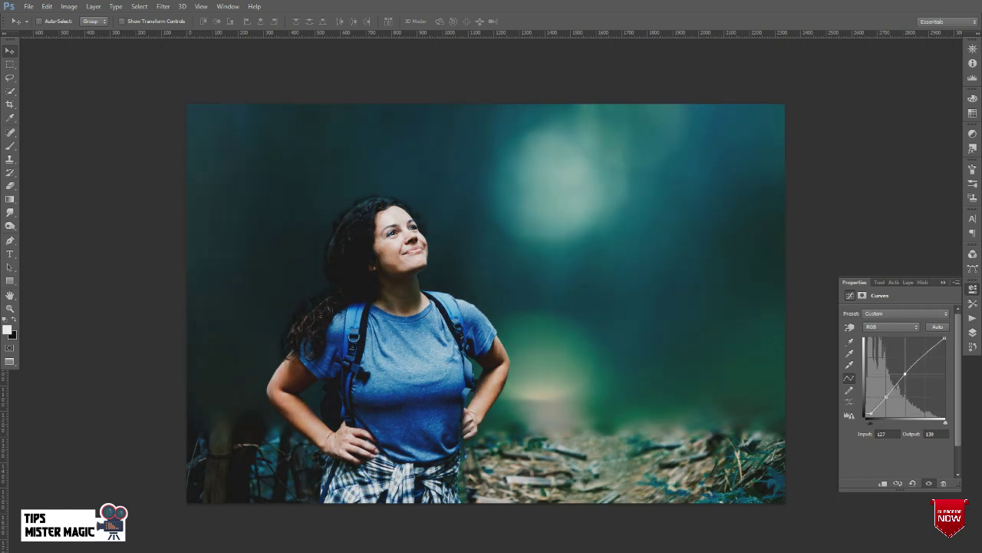
pyautogui.moveTo(944, 338); pyautogui.dragTo(936, 340)
# Step: Bend the Blue channel curve, then return to the RGB channel
pyautogui.click(890, 326)
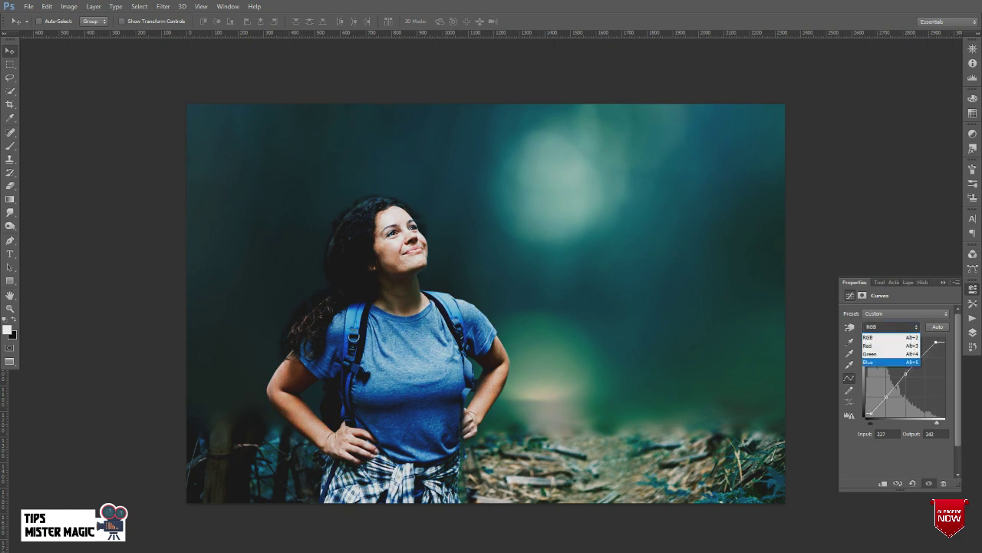
pyautogui.click(871, 361)
pyautogui.moveTo(903, 380); pyautogui.dragTo(882, 401)
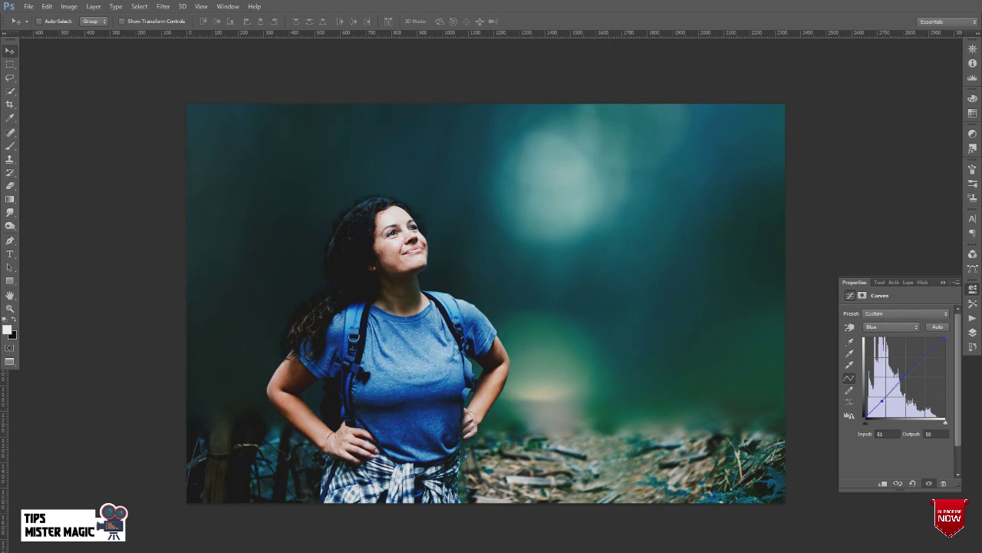
pyautogui.click(891, 327)
pyautogui.click(875, 327)
pyautogui.click(973, 303)
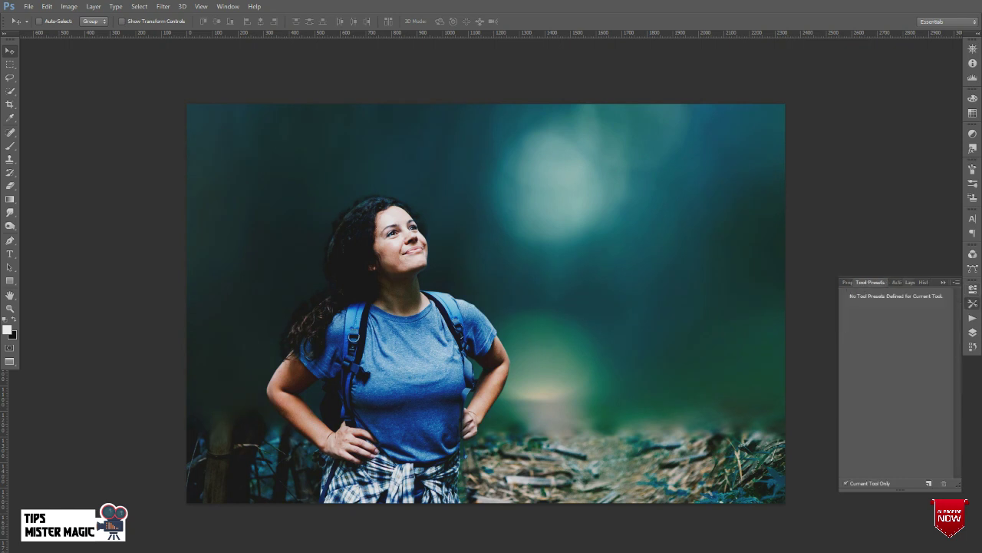
# Step: Brighten Layer 2 with a Levels adjustment, setting the white input to 222
pyautogui.click(973, 331)
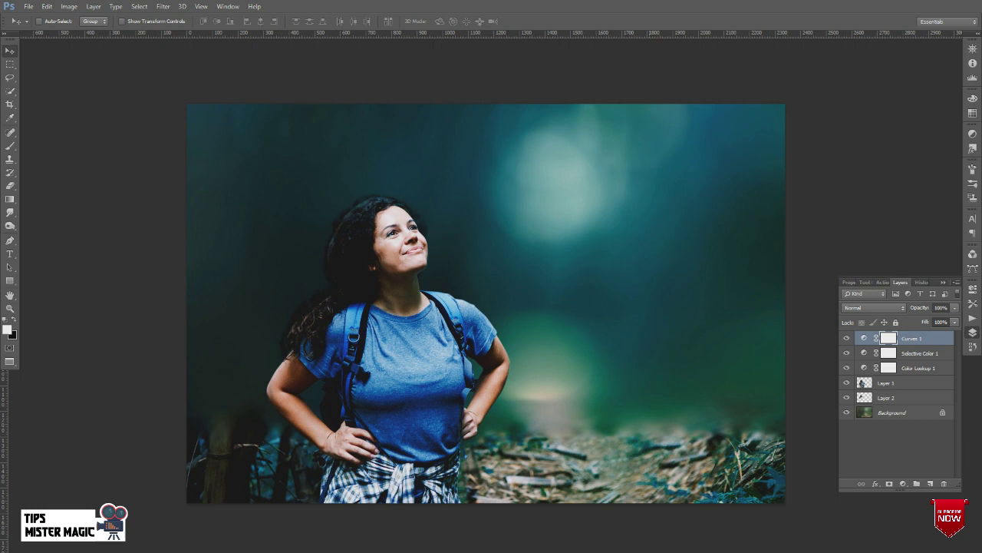
pyautogui.click(887, 397)
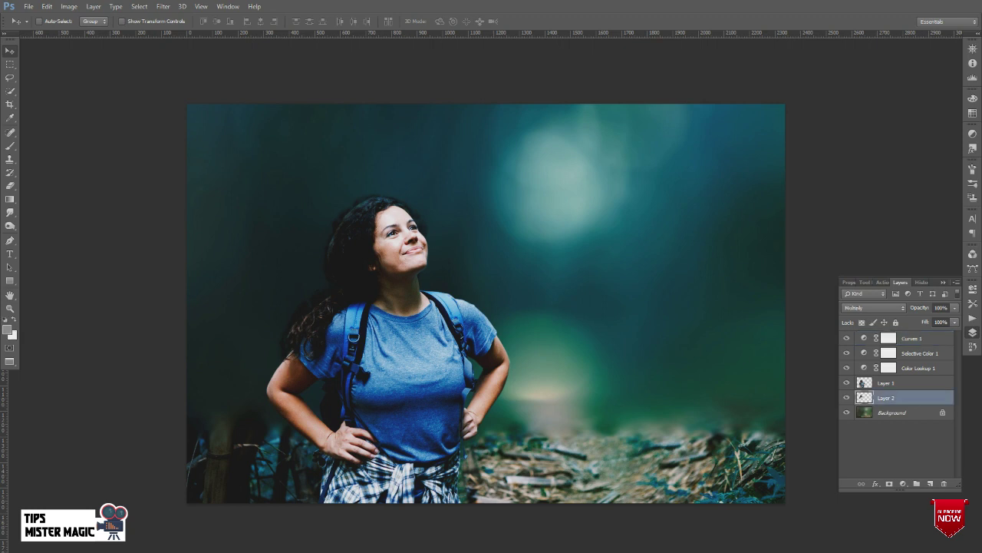
pyautogui.scroll(3, 255, 272)
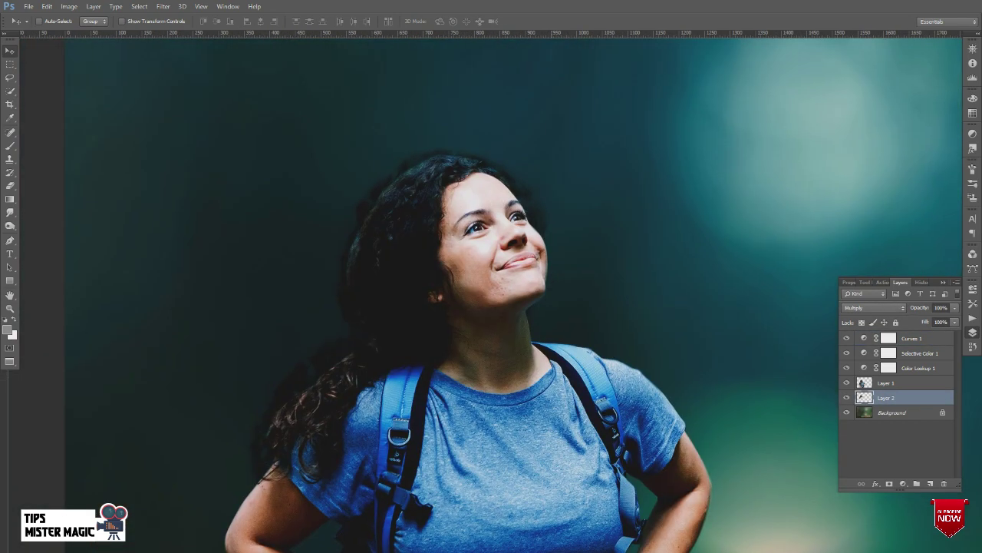
pyautogui.hotkey('ctrl', 'l')
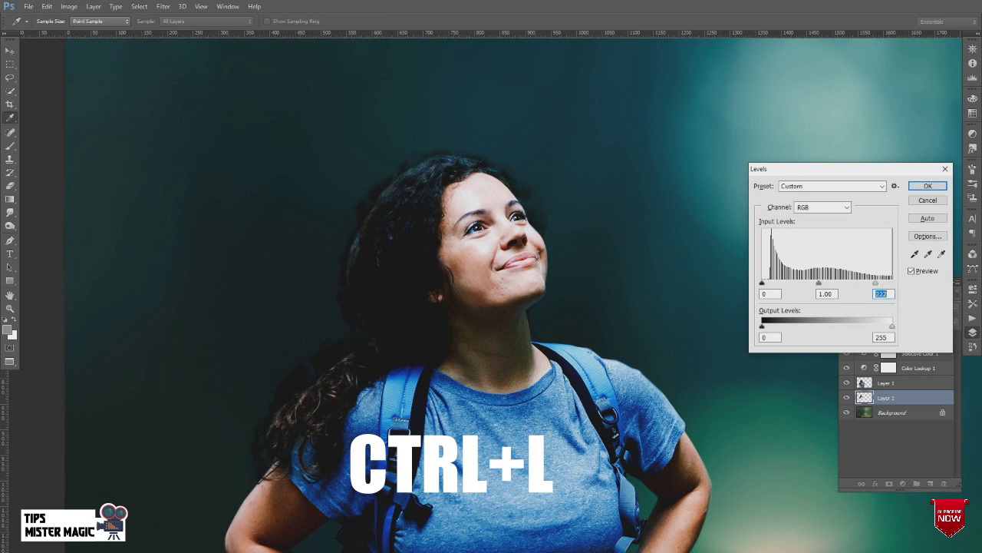
pyautogui.press('Return')
# Step: Erase stray fringe pixels along the woman's hair edges on Layer 1, then fit the image in the window
pyautogui.hotkey('alt', ']')
pyautogui.press('e')
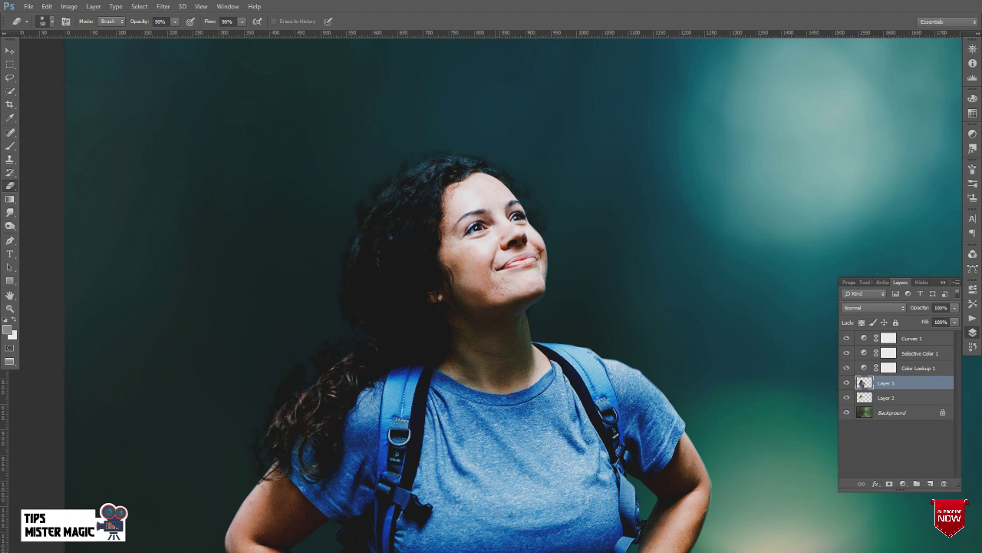
pyautogui.moveTo(336, 366); pyautogui.dragTo(316, 383)
pyautogui.moveTo(277, 412); pyautogui.dragTo(268, 433)
pyautogui.press('v')
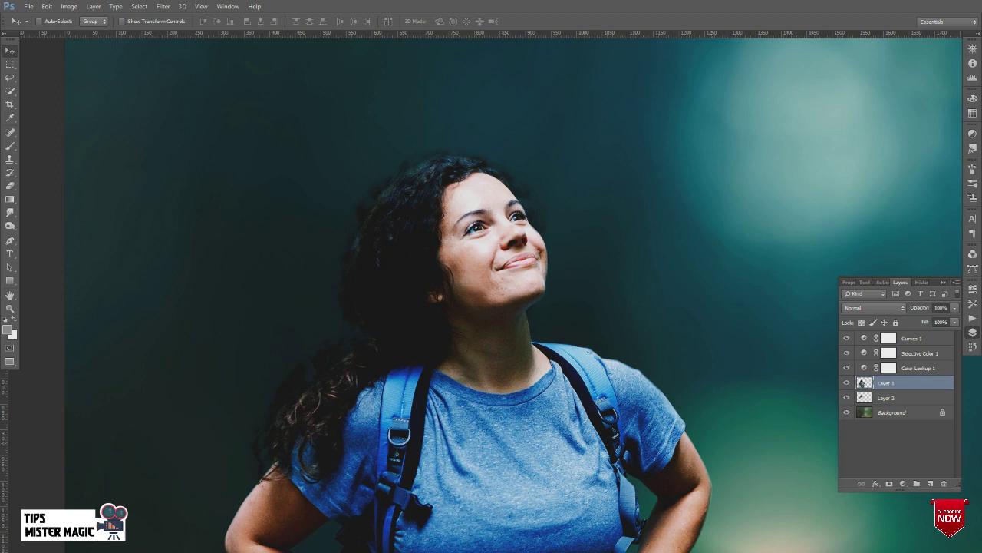
pyautogui.hotkey('ctrl', '0')
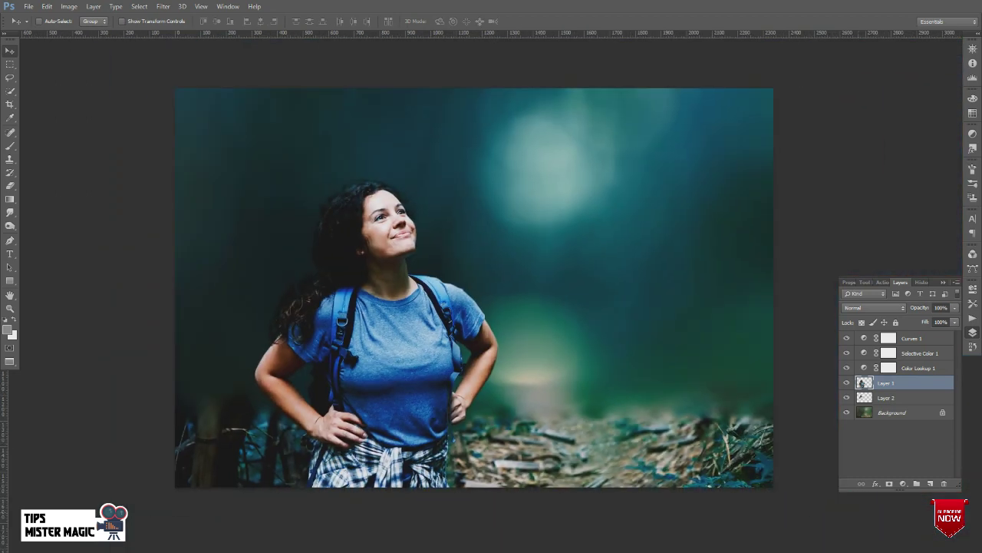